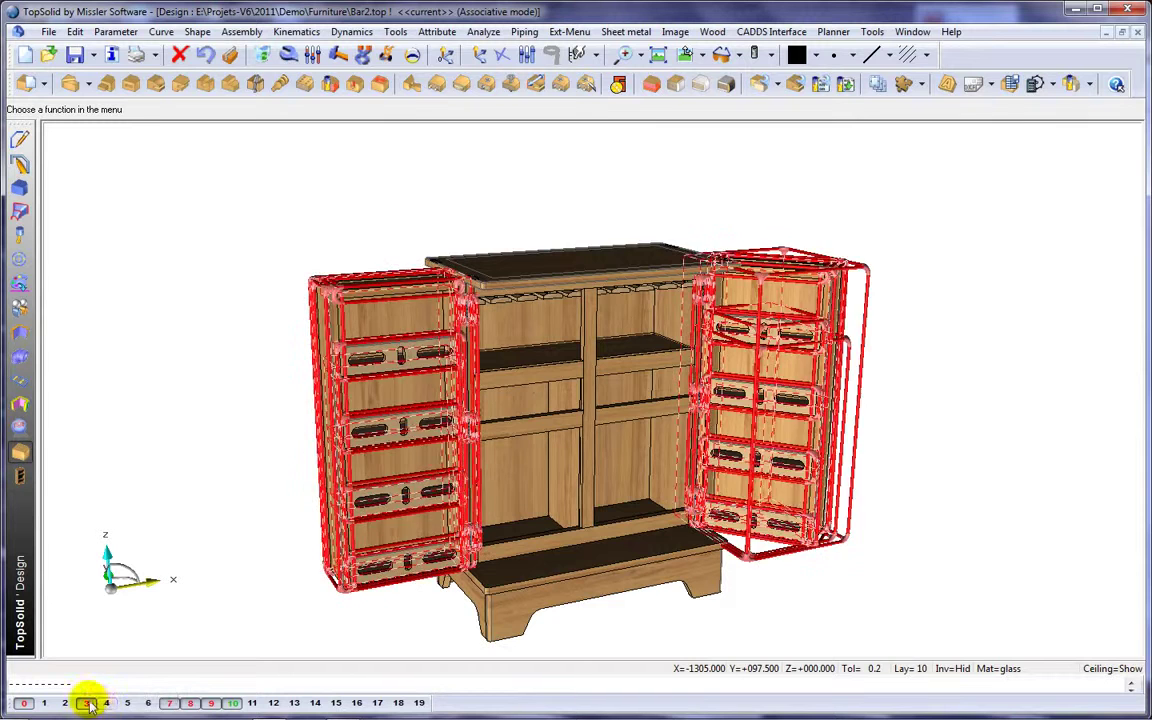
Step: Hide the doors on layer 3, and switch layers 9, 8 and 7 off and on again to examine their parts
scroll(480, 507, "up", 3)
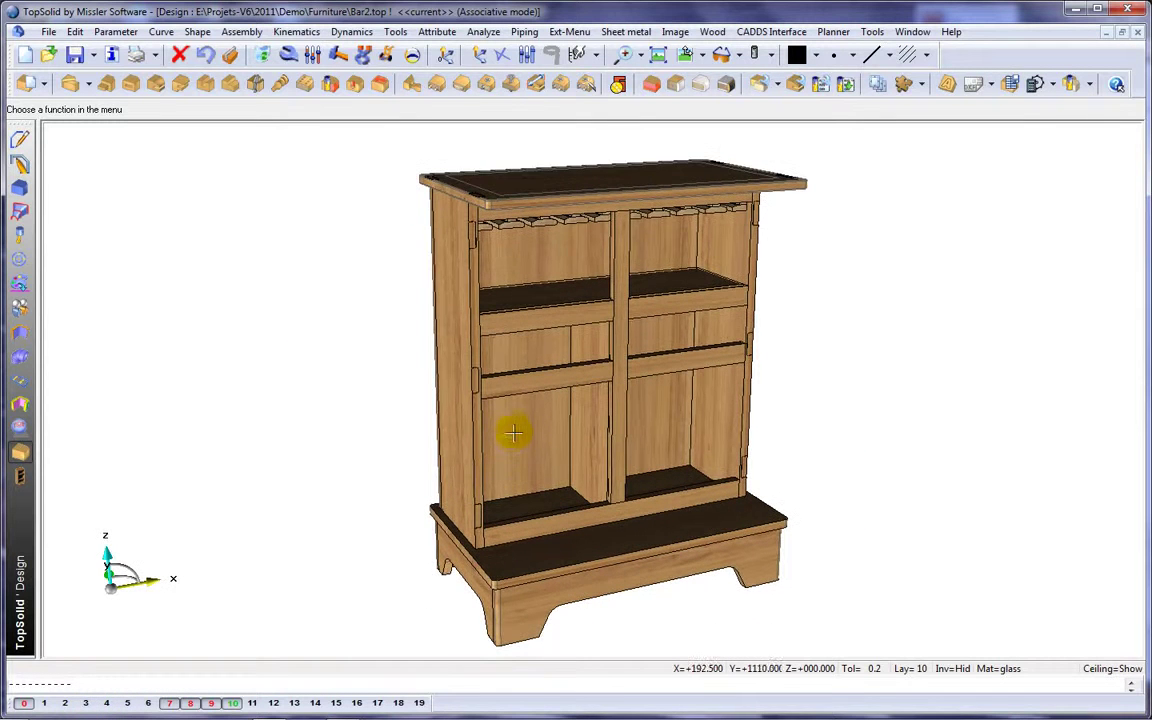
left_click(210, 703)
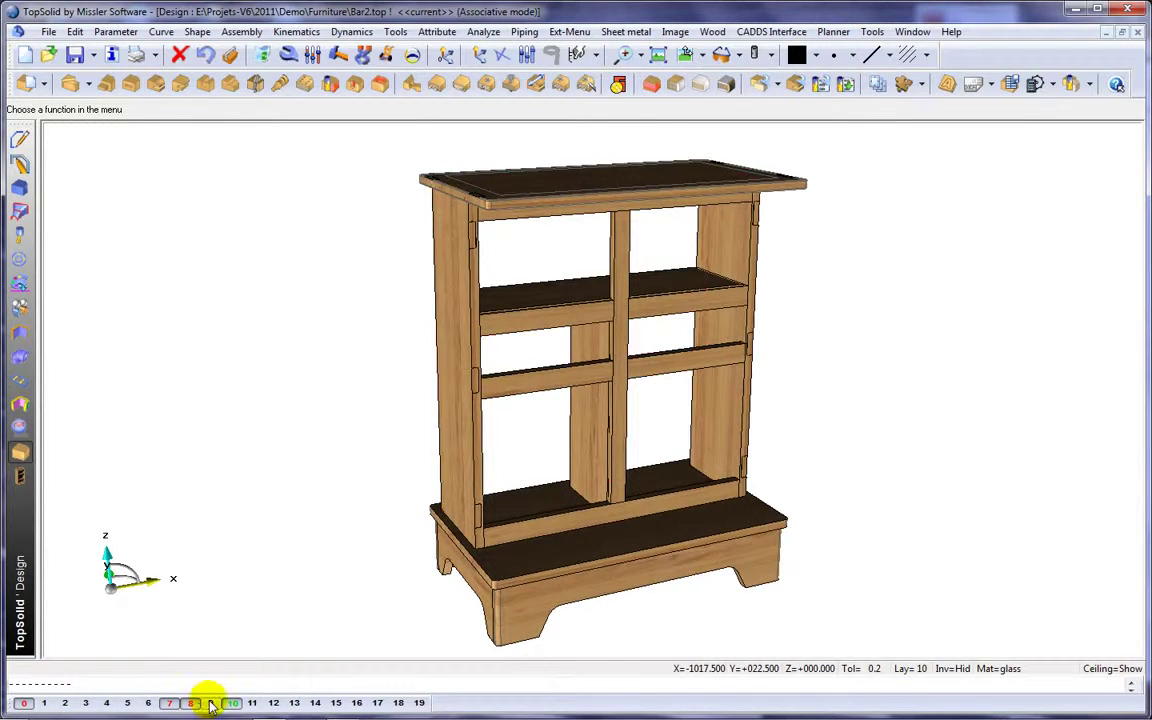
left_click(191, 703)
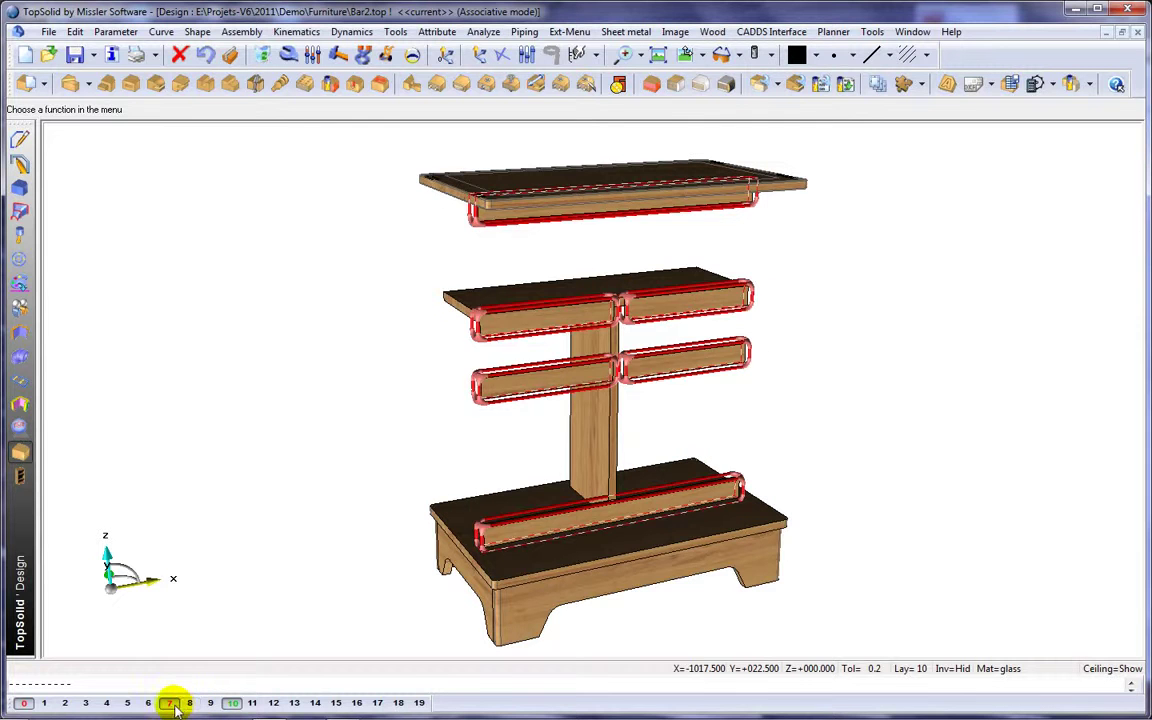
left_click(170, 703)
left_click(171, 704)
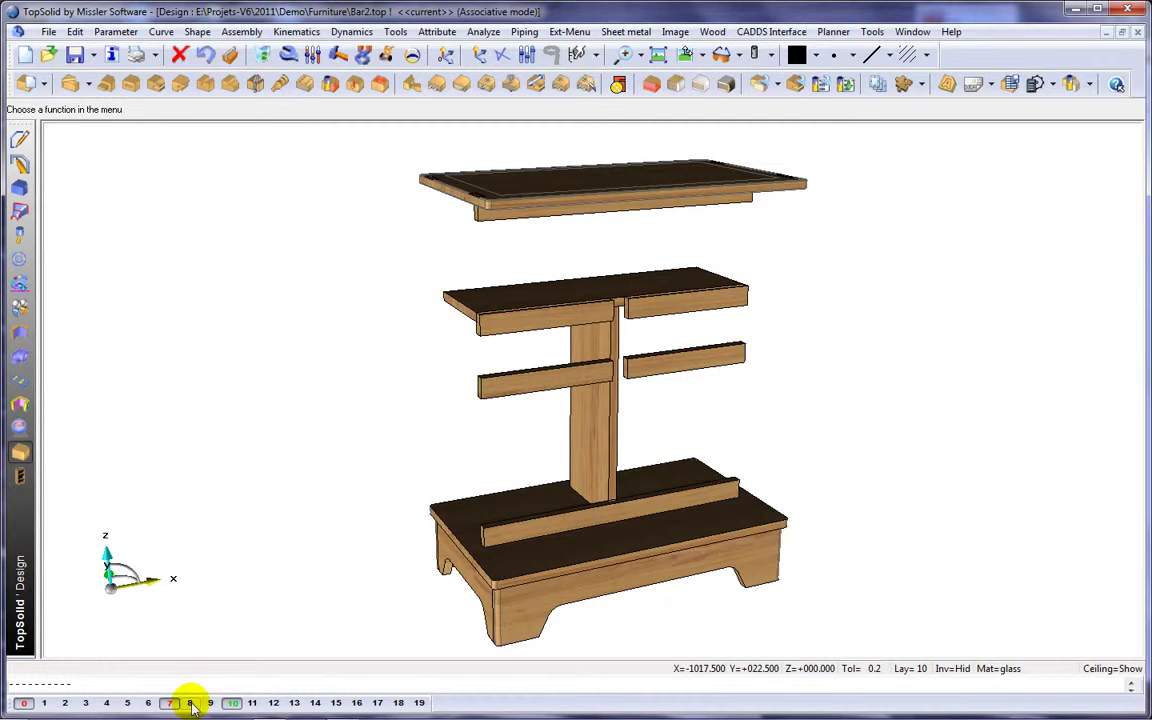
left_click(190, 703)
left_click(210, 703)
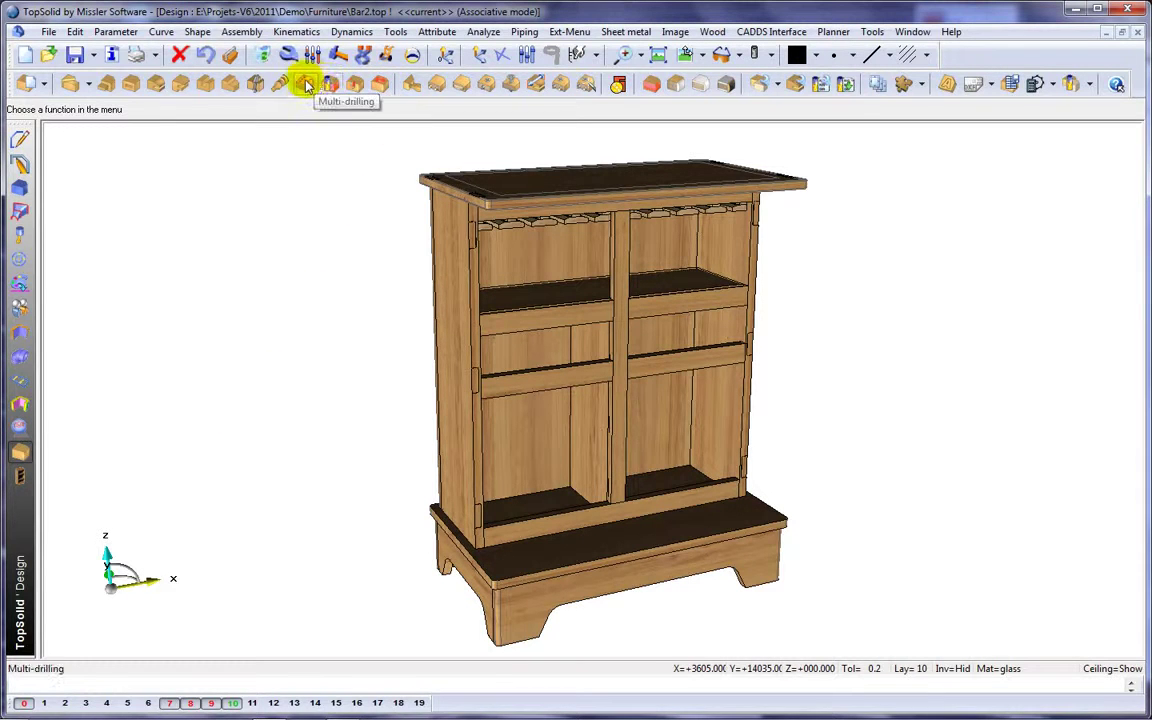
Step: Start a planar-face moulding on the base's top panel, with its upper face as reference and its front edge as tool path
left_click(155, 85)
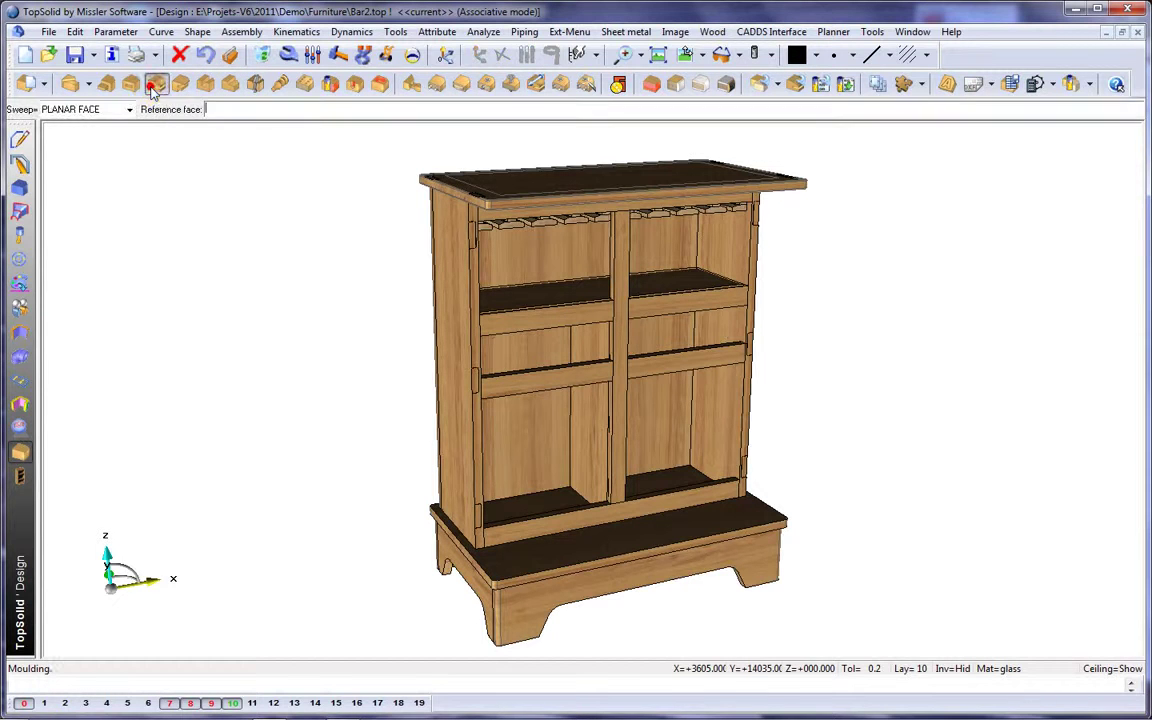
left_click(528, 554)
left_click(530, 573)
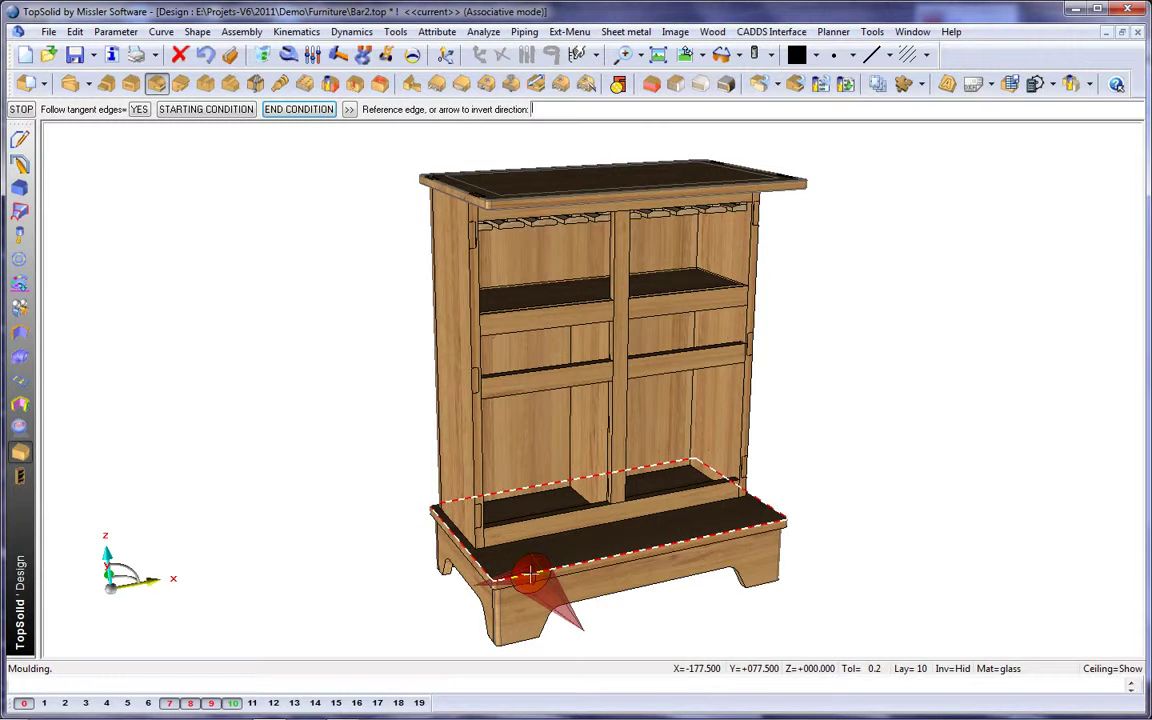
left_click(478, 518)
Step: Choose the Simple groove profile from the Simple tool family with code r 8 as the moulding tool
left_click(330, 203)
left_click(327, 216)
left_click(323, 229)
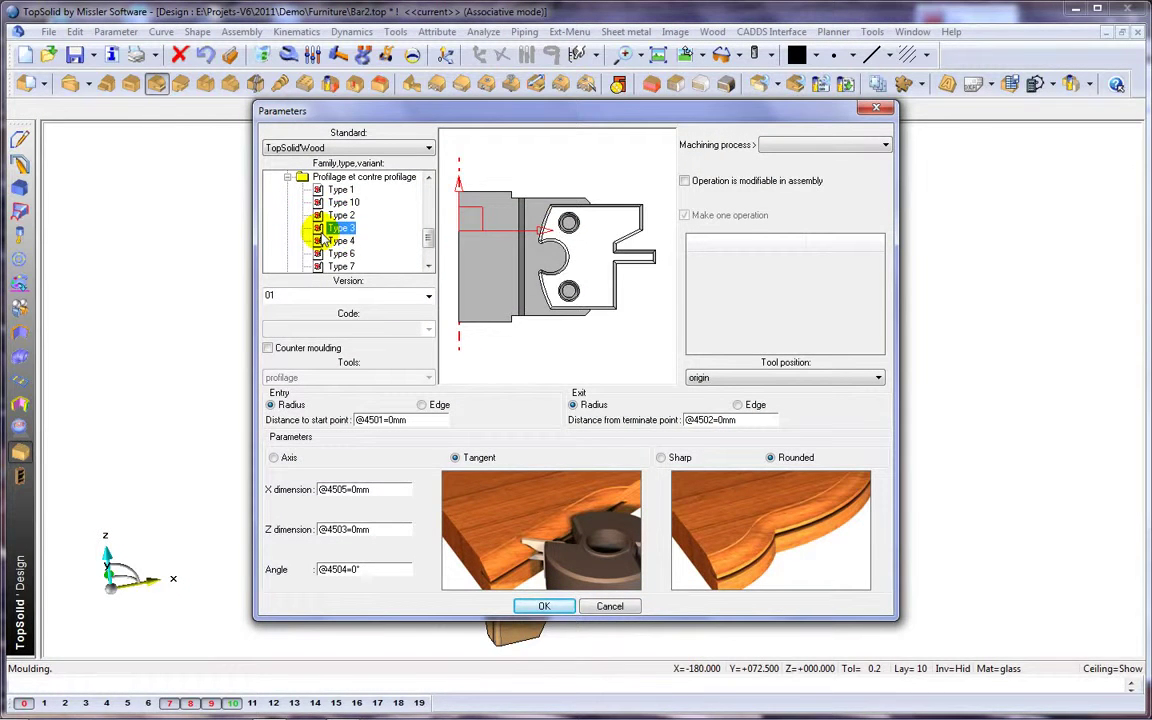
left_click(287, 177)
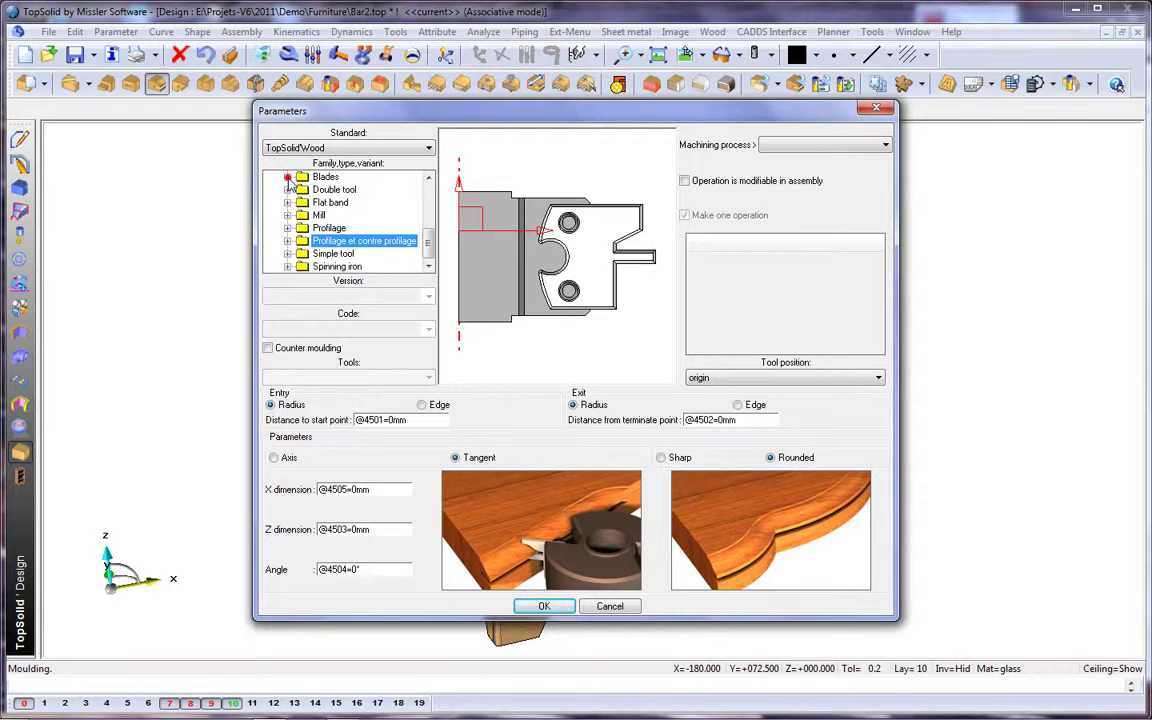
double_click(325, 253)
left_click(341, 229)
left_click(334, 254)
left_click(292, 330)
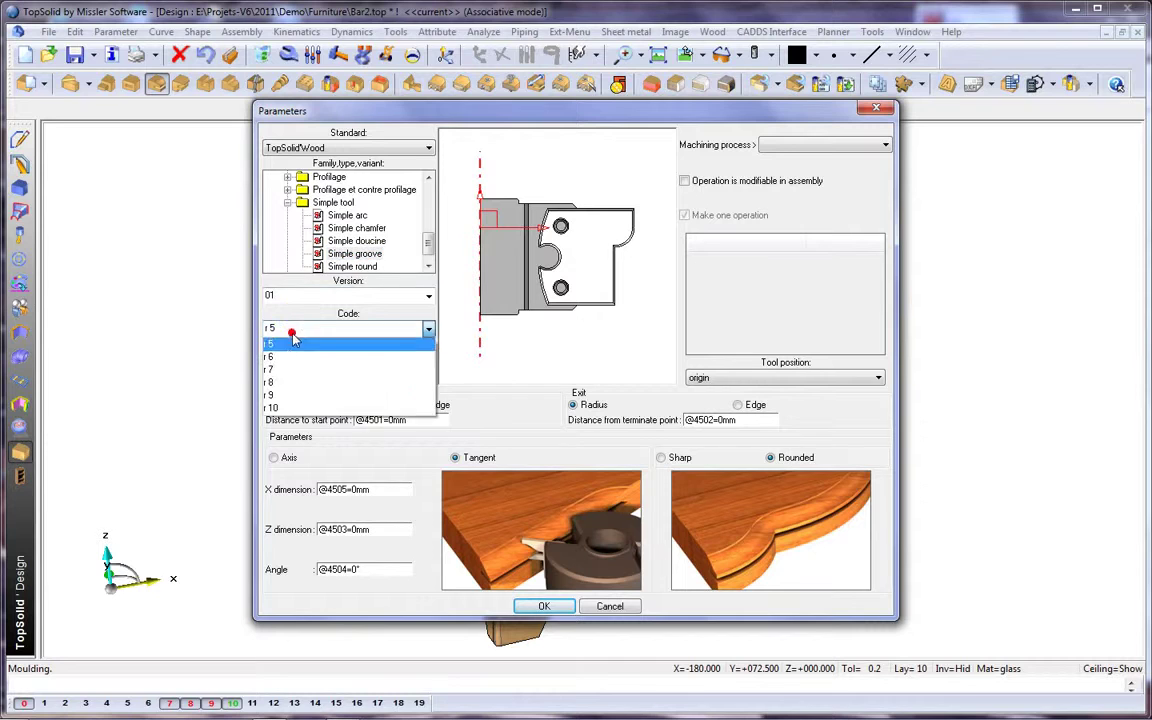
left_click(279, 378)
Step: Read through the Moulding topic in the online help, from sweep modes to machining process, and close the help
key("F1")
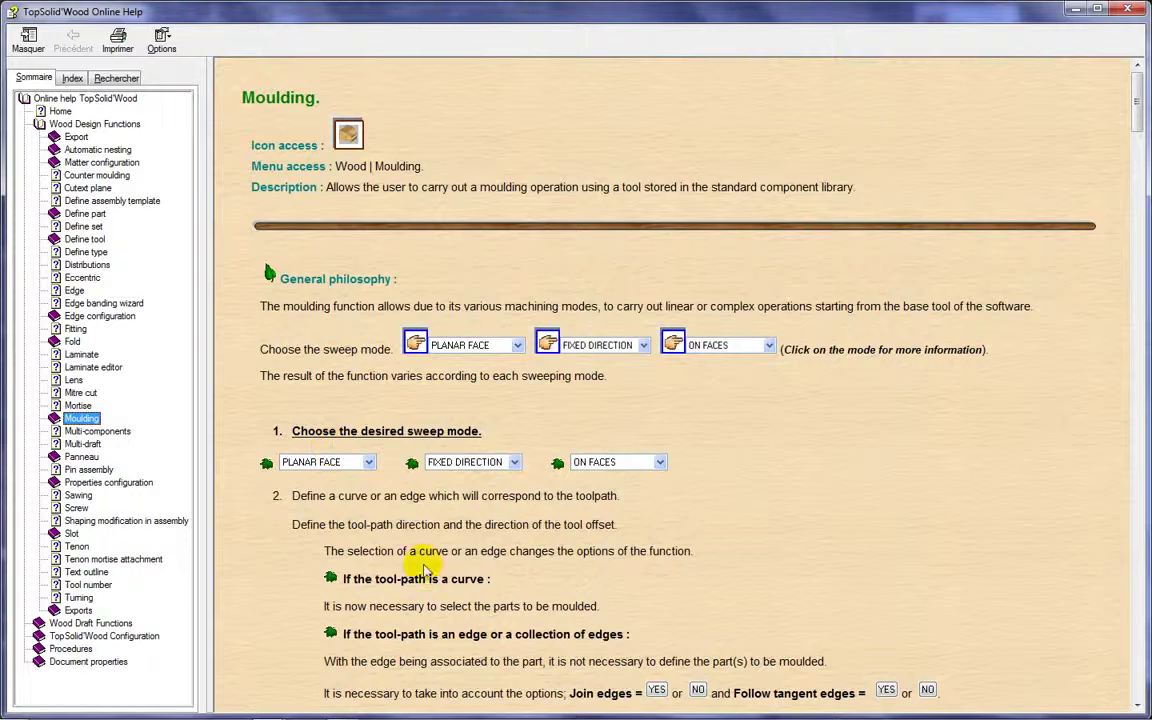
scroll(503, 427, "down", 10)
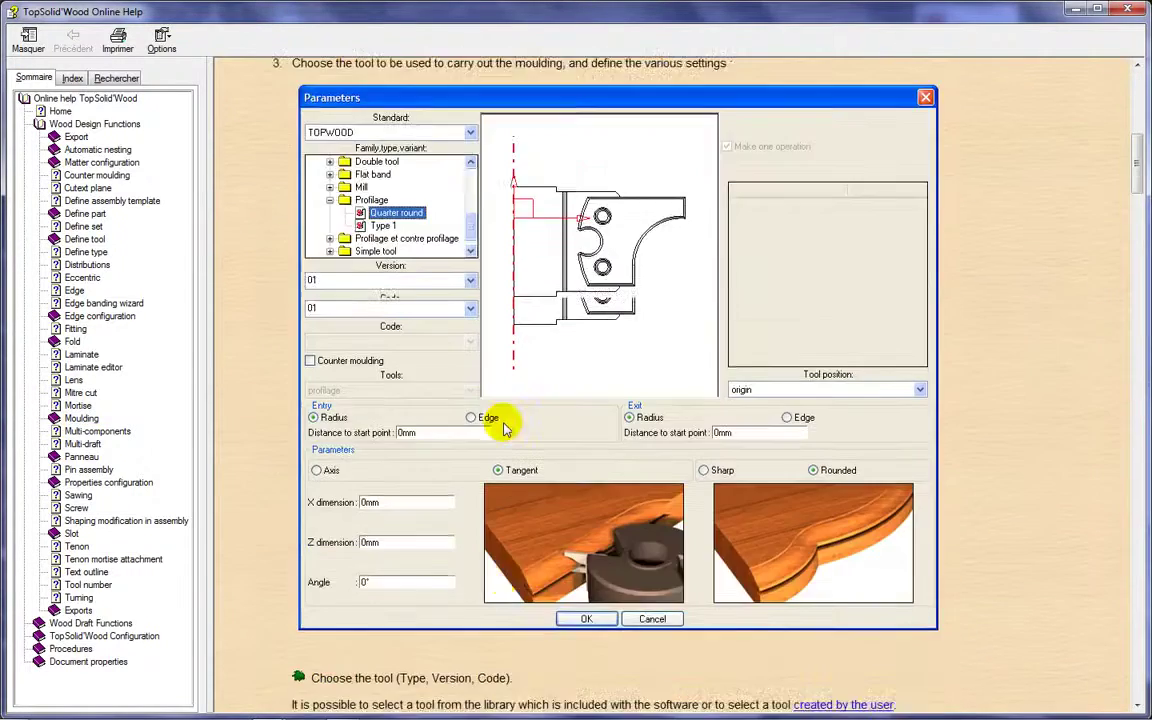
scroll(503, 427, "down", 12)
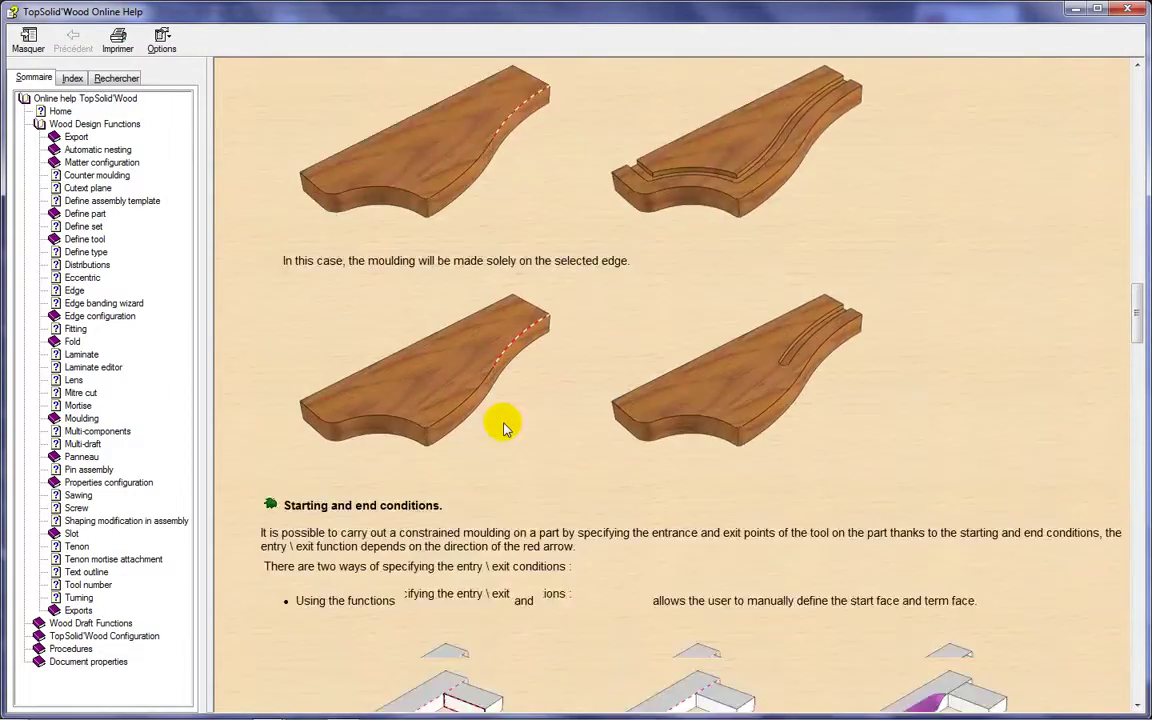
scroll(505, 427, "down", 12)
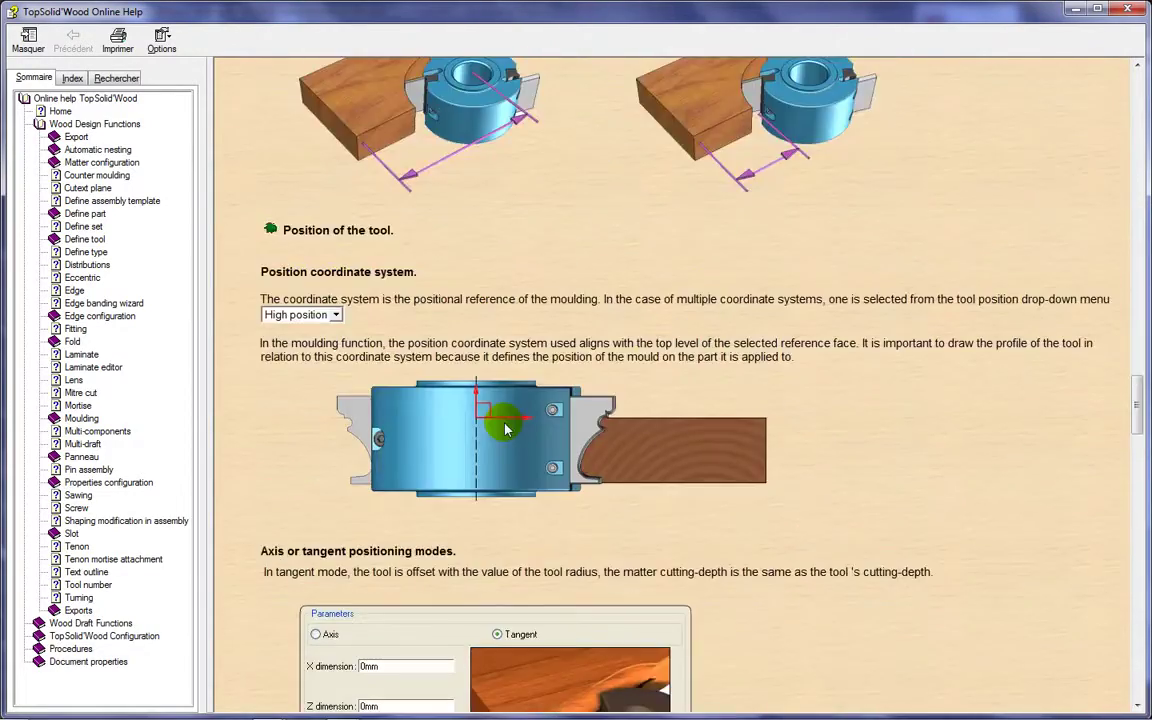
scroll(505, 427, "down", 15)
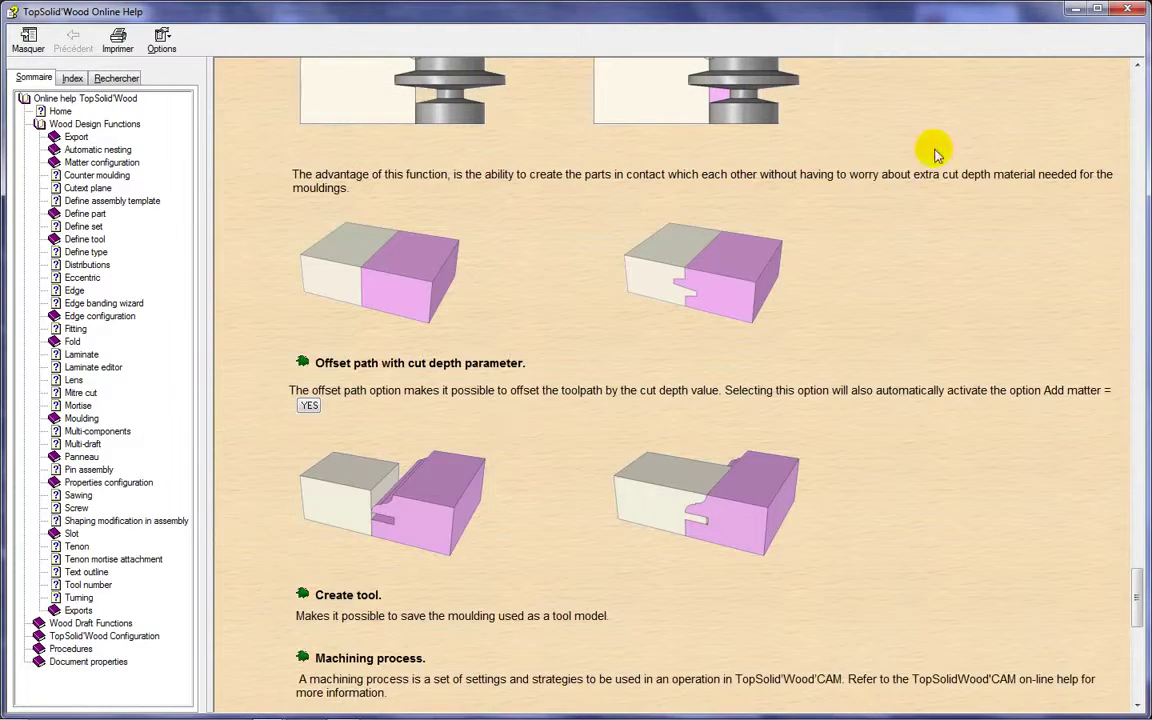
left_click(1130, 9)
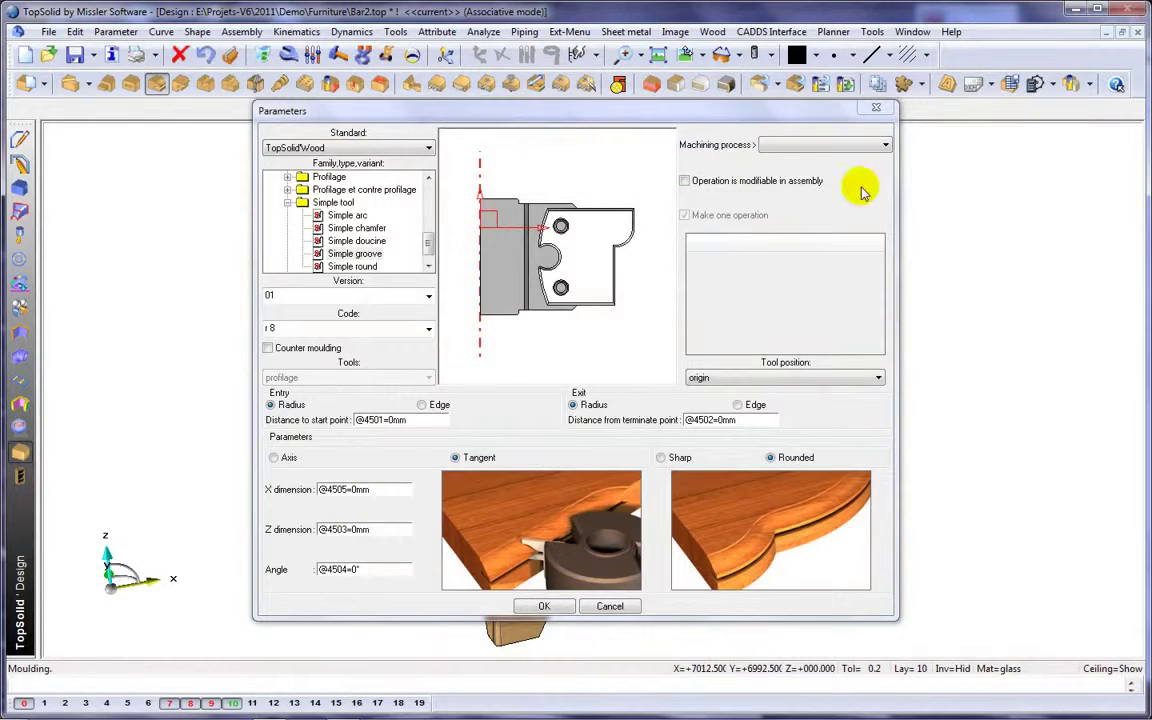
Step: Apply the moulding to the edges of the base's top panel with the remaining settings at their defaults
left_click(545, 609)
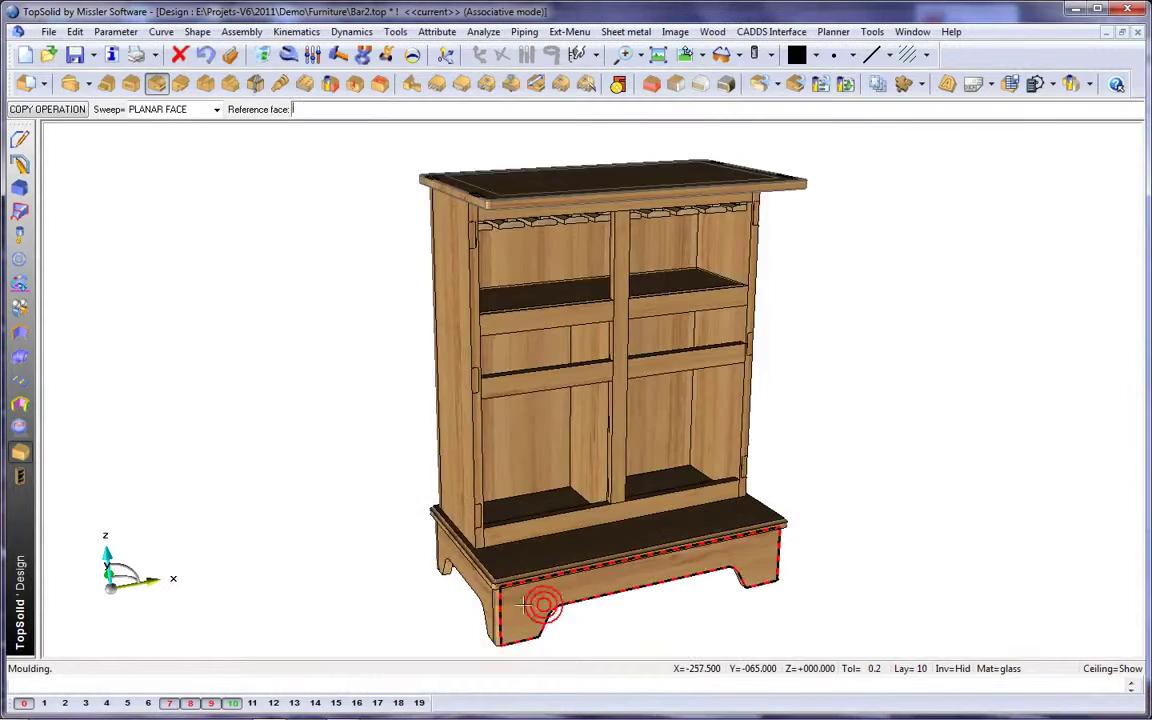
scroll(520, 605, "up", 3)
scroll(512, 603, "down", 5)
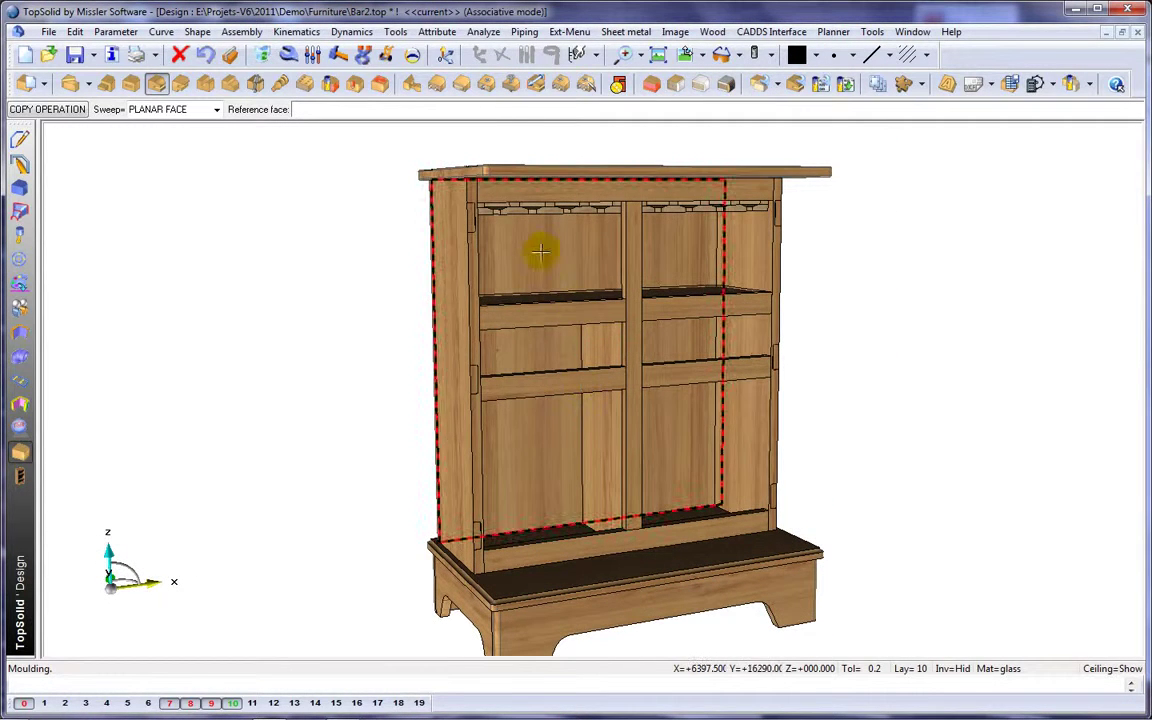
Step: Start a tenon-mortise assembly between the lower front rail and the central upright, picking its support face and side references
left_click(410, 86)
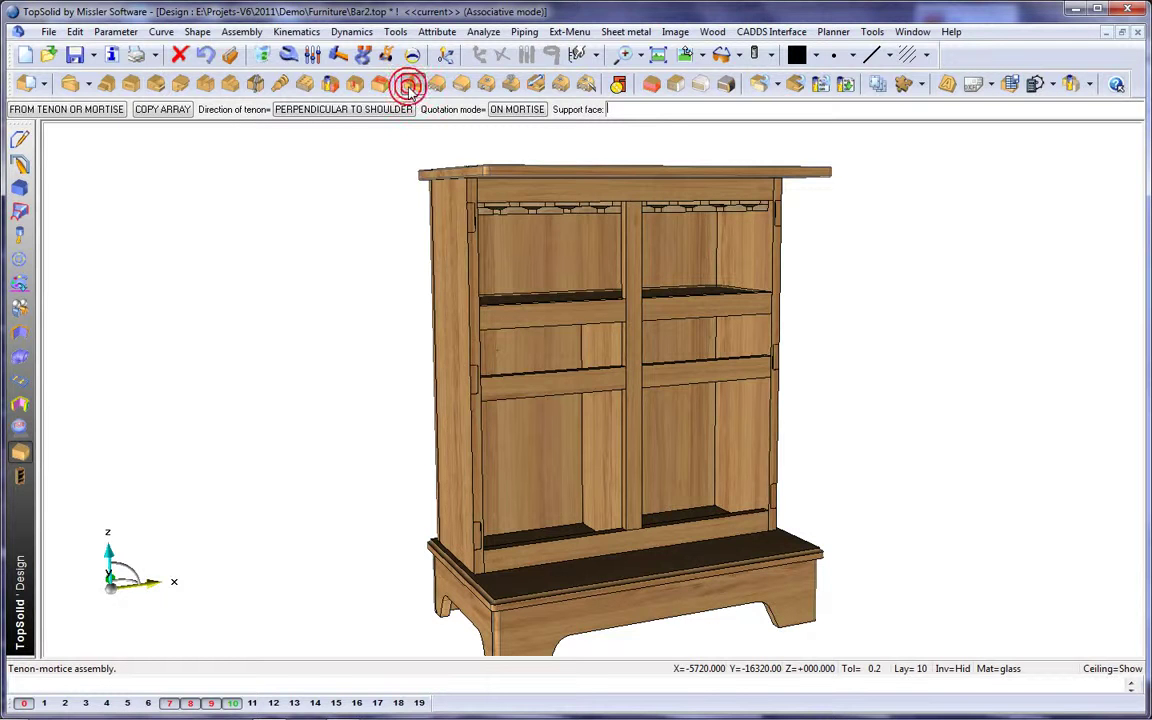
middle_click_drag(658, 570, 679, 582)
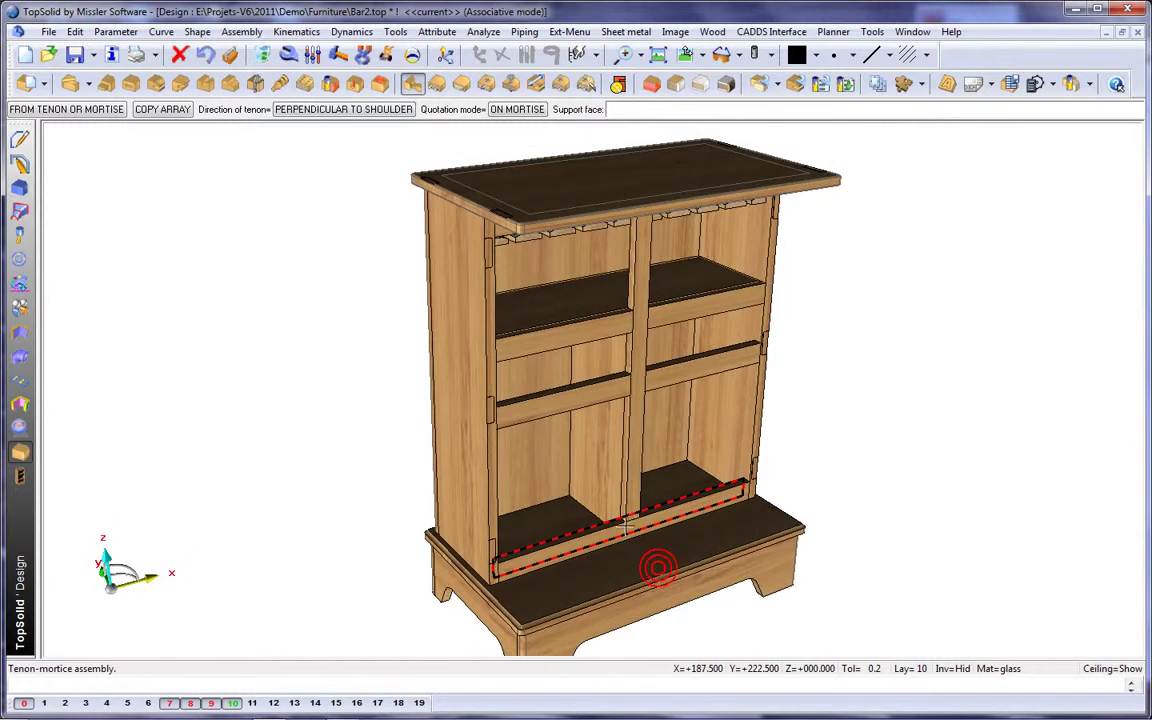
scroll(655, 569, "up", 4)
left_click(631, 488)
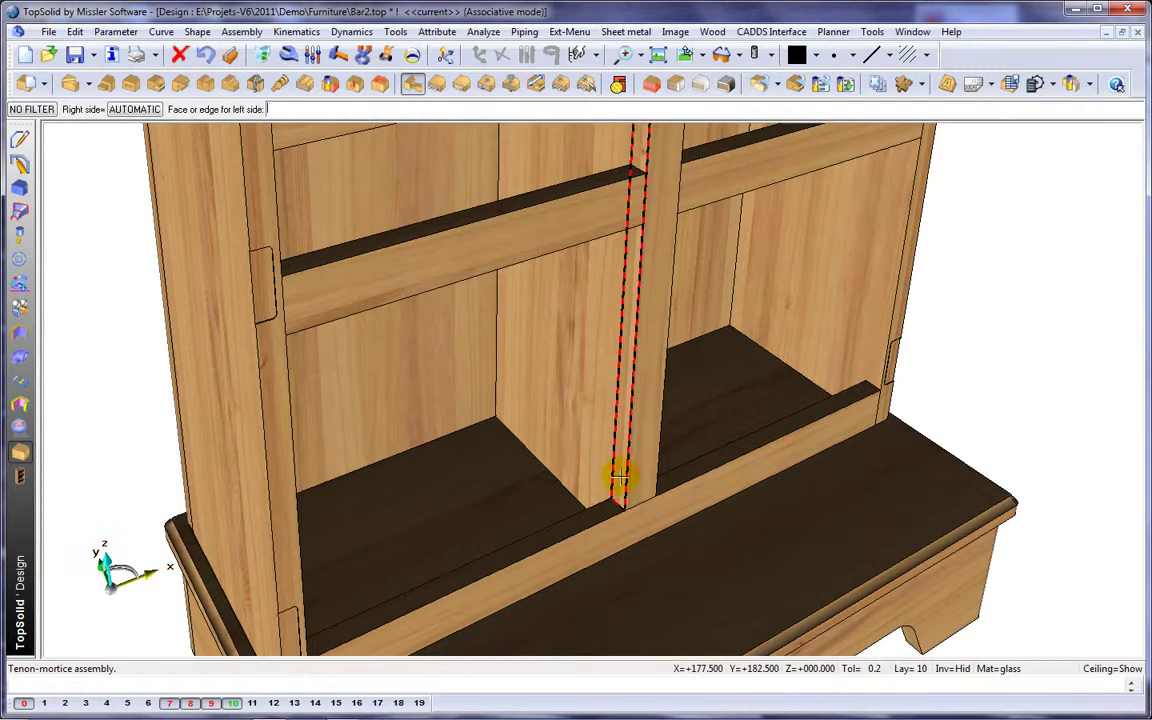
left_click(620, 478)
left_click(582, 405)
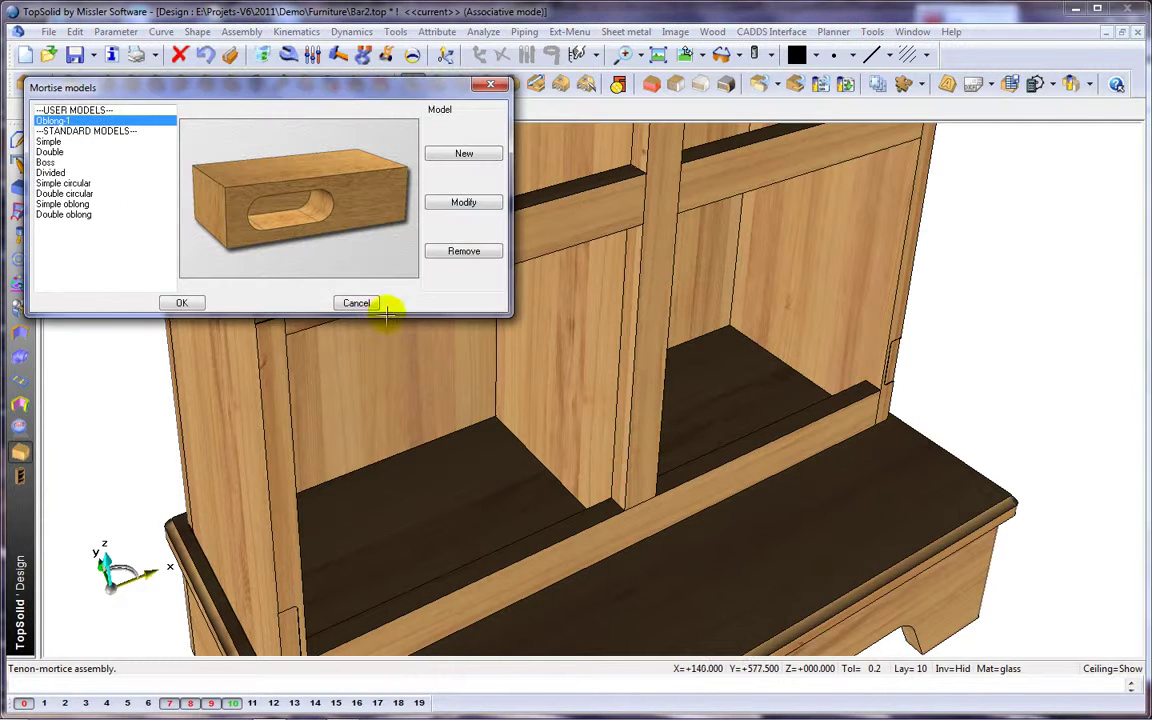
Step: Browse the previews of the standard mortise models from Simple to Double oblong
left_click(48, 141)
left_click(48, 152)
left_click(46, 162)
left_click(46, 173)
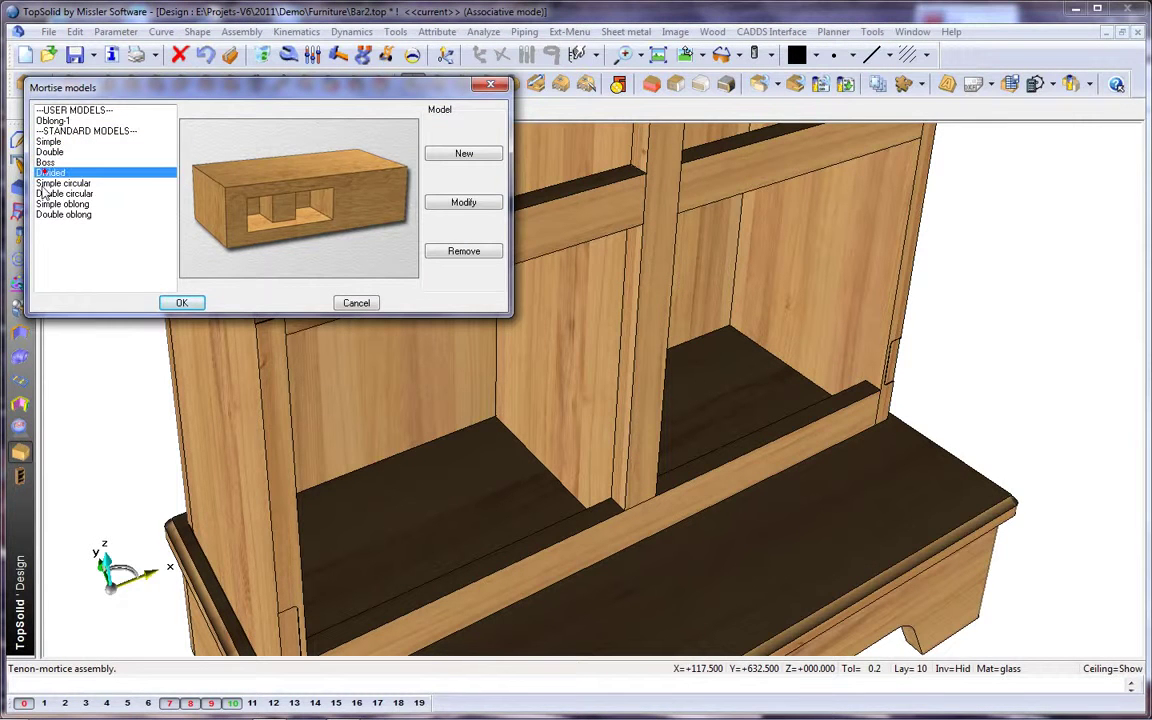
left_click(46, 183)
left_click(47, 193)
left_click(47, 203)
left_click(50, 214)
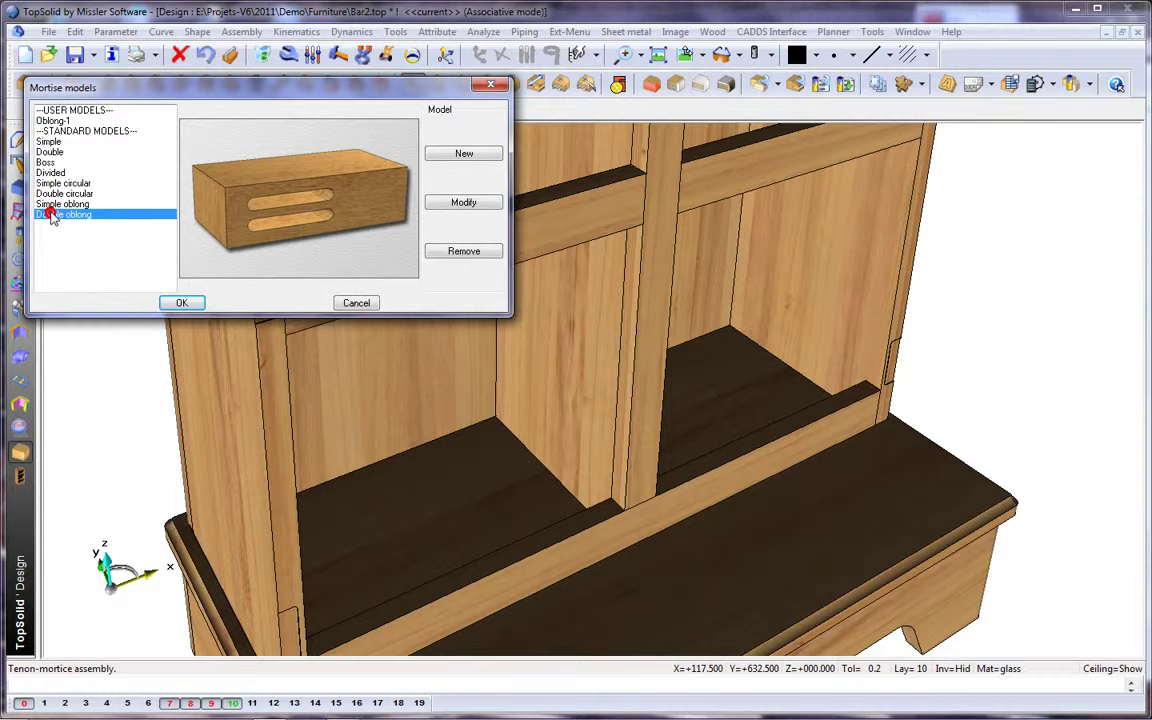
Step: Create the lower tenon-mortise joint with the user model Oblong-1 and its preset dimensions
left_click(60, 120)
left_click(184, 303)
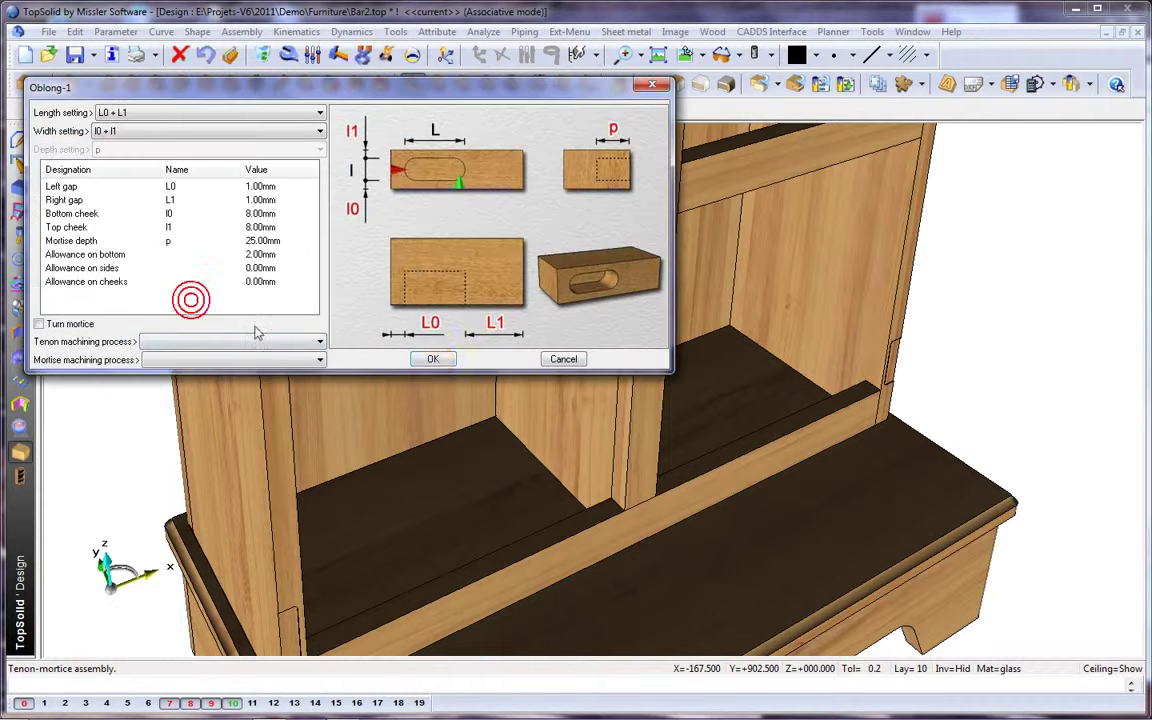
left_click(434, 359)
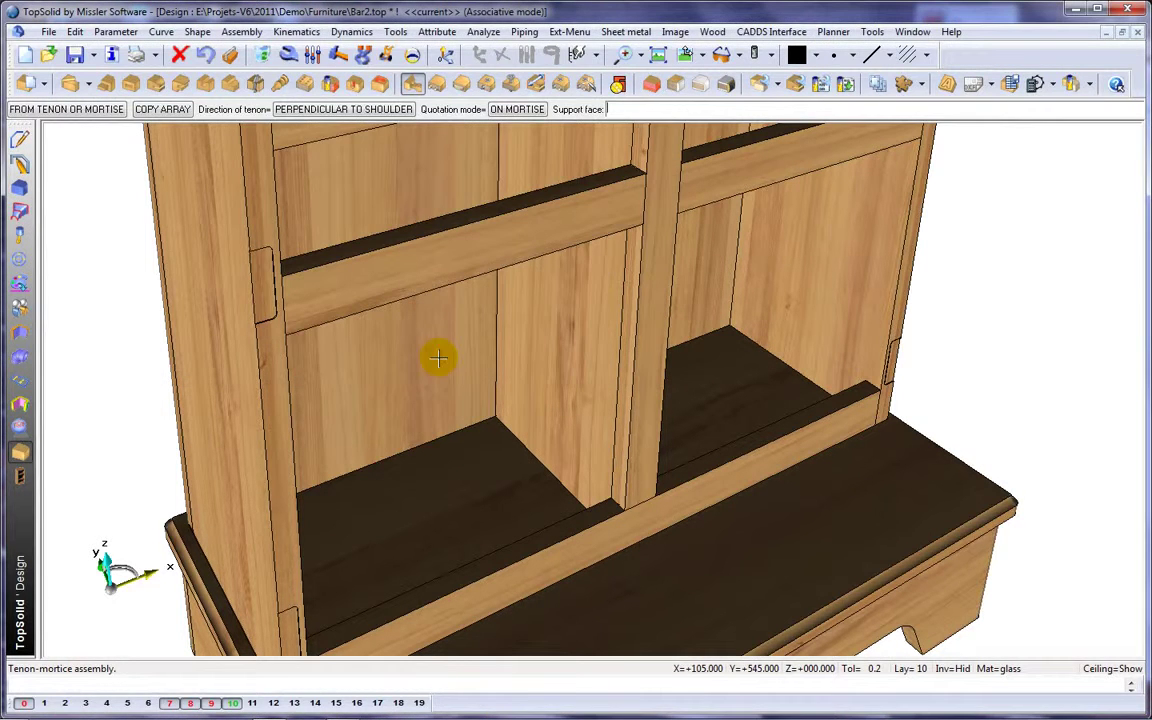
Step: Hide layers 9 and 7 to examine the tenon at the lower end of the central upright
left_click(191, 703)
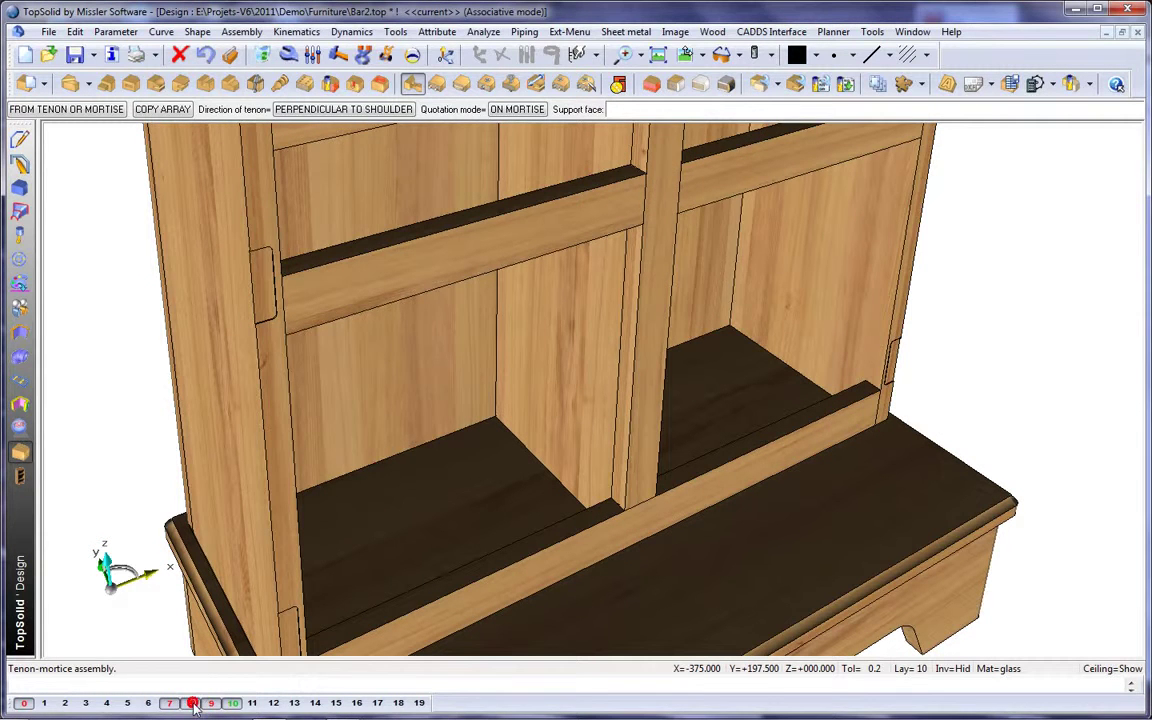
left_click(208, 704)
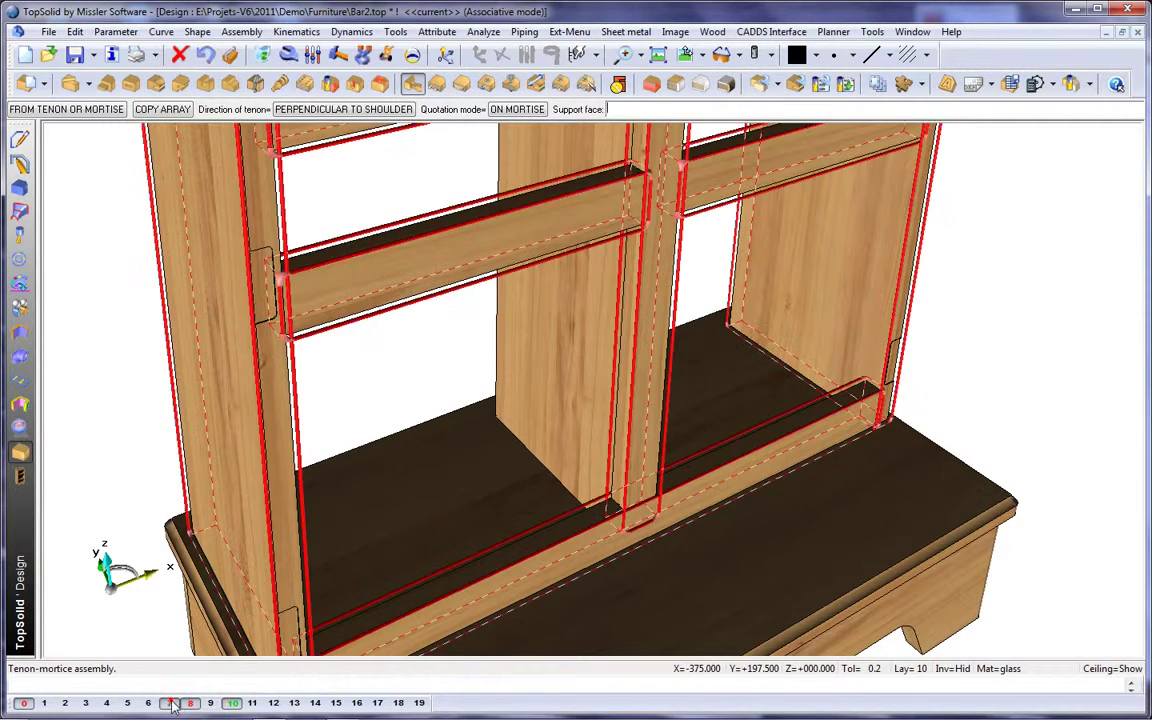
left_click(171, 703)
middle_click_drag(378, 479, 406, 409)
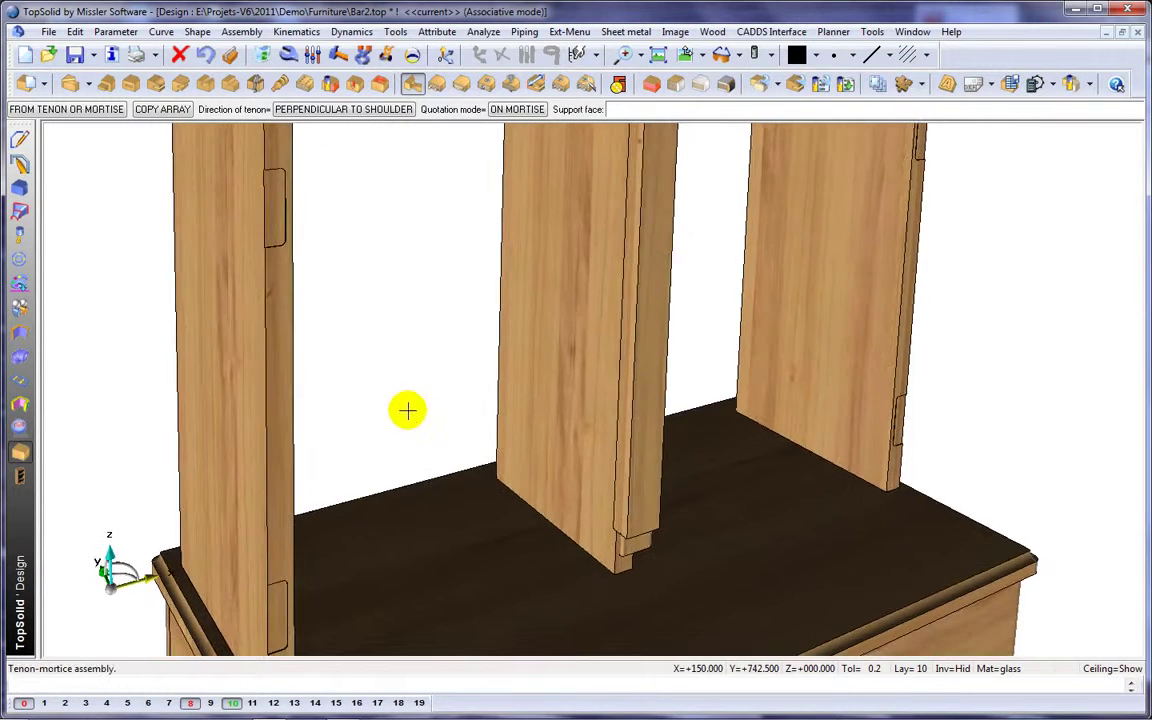
Step: Show layer 7 again and join the central upright's upper end to the top rail with an Oblong-1 tenon-mortise using preset dimensions
scroll(398, 303, "down", 5)
scroll(407, 419, "up", 2)
scroll(458, 283, "up", 3)
middle_click_drag(458, 283, 458, 303)
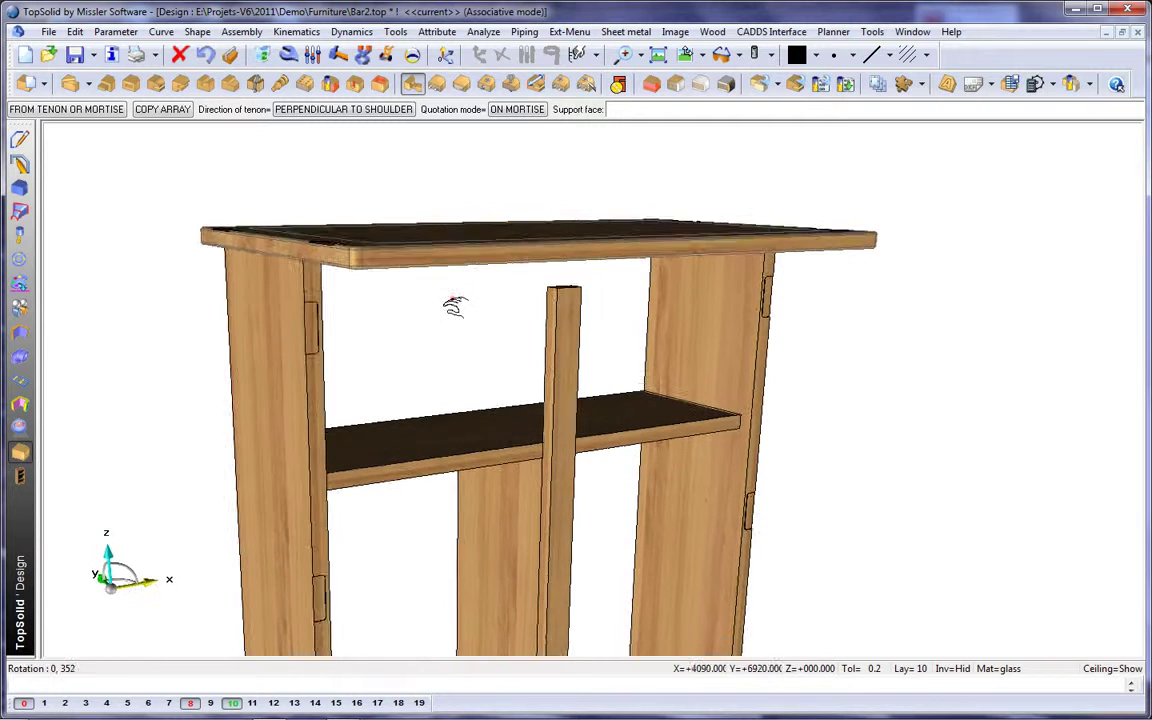
left_click(170, 703)
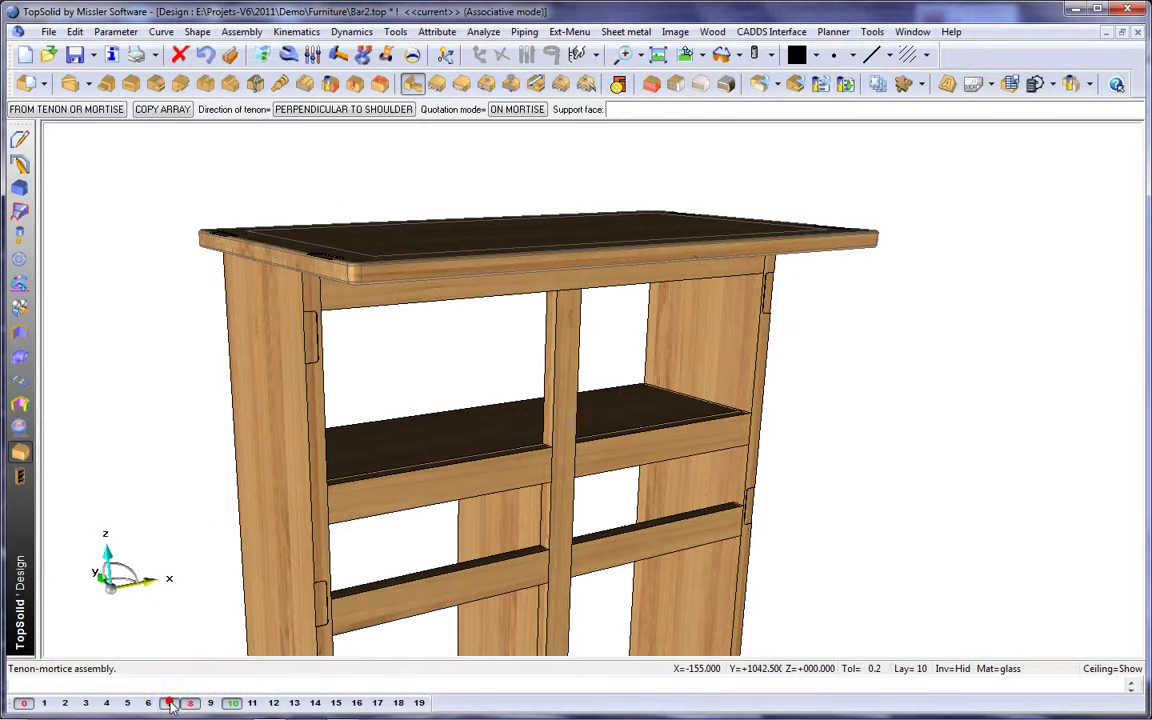
left_click(566, 289)
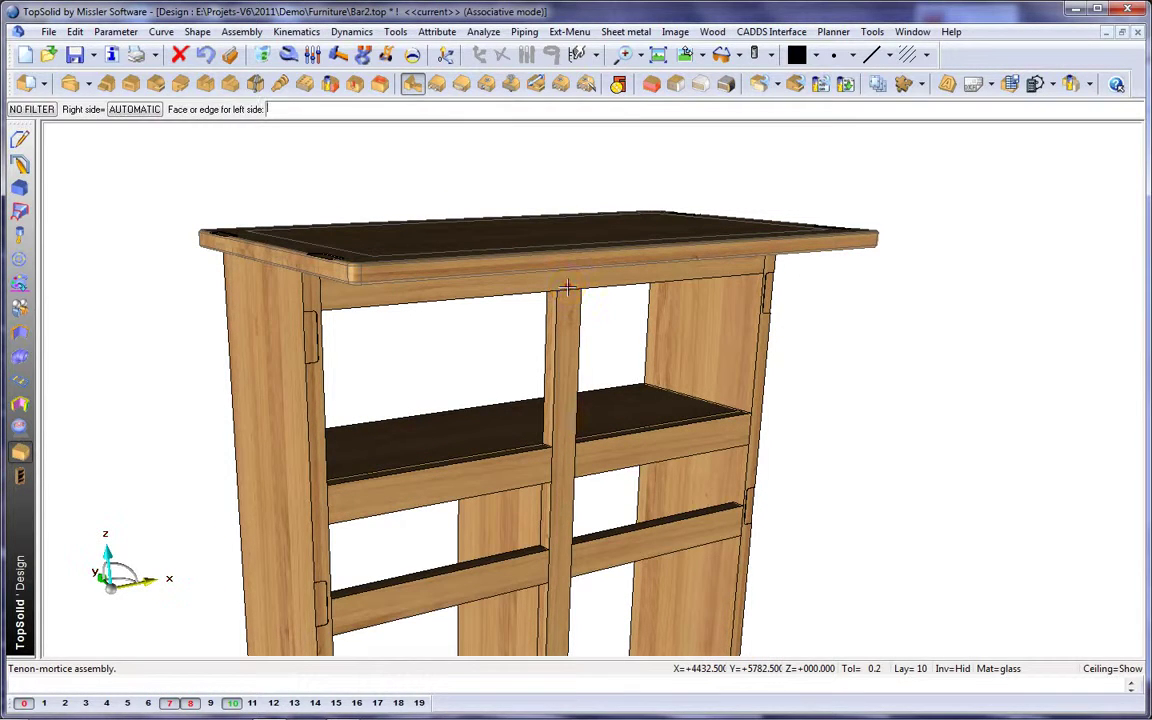
left_click(564, 316)
left_click(565, 320)
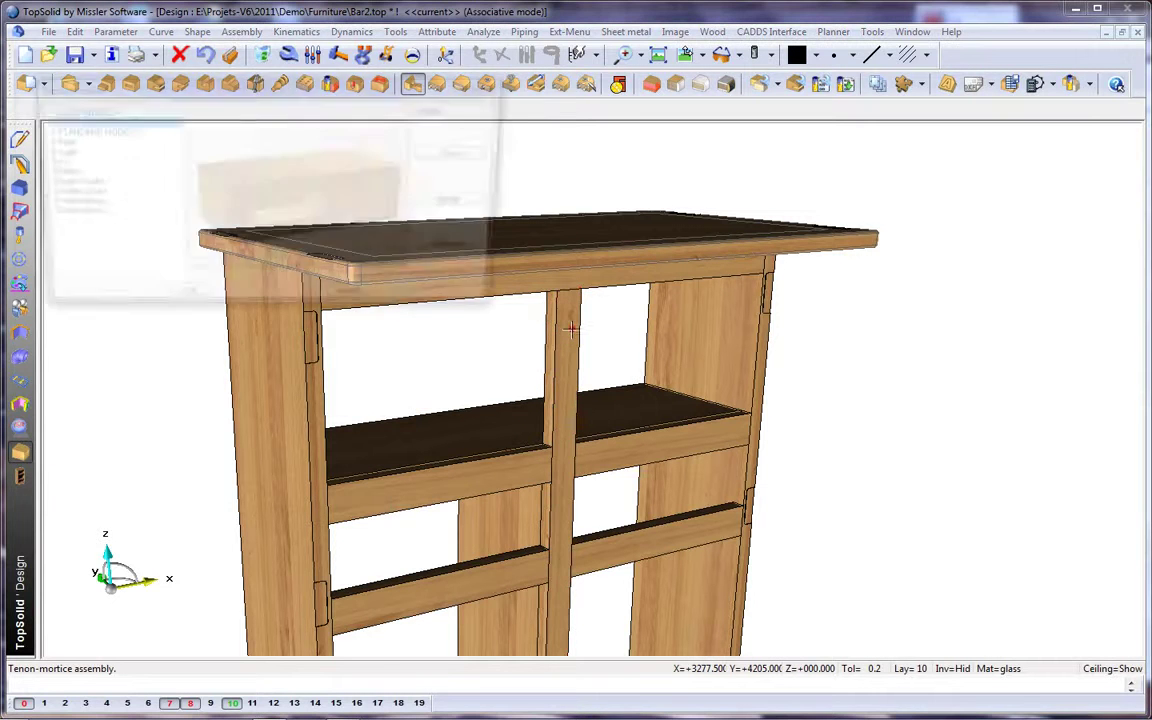
left_click(204, 304)
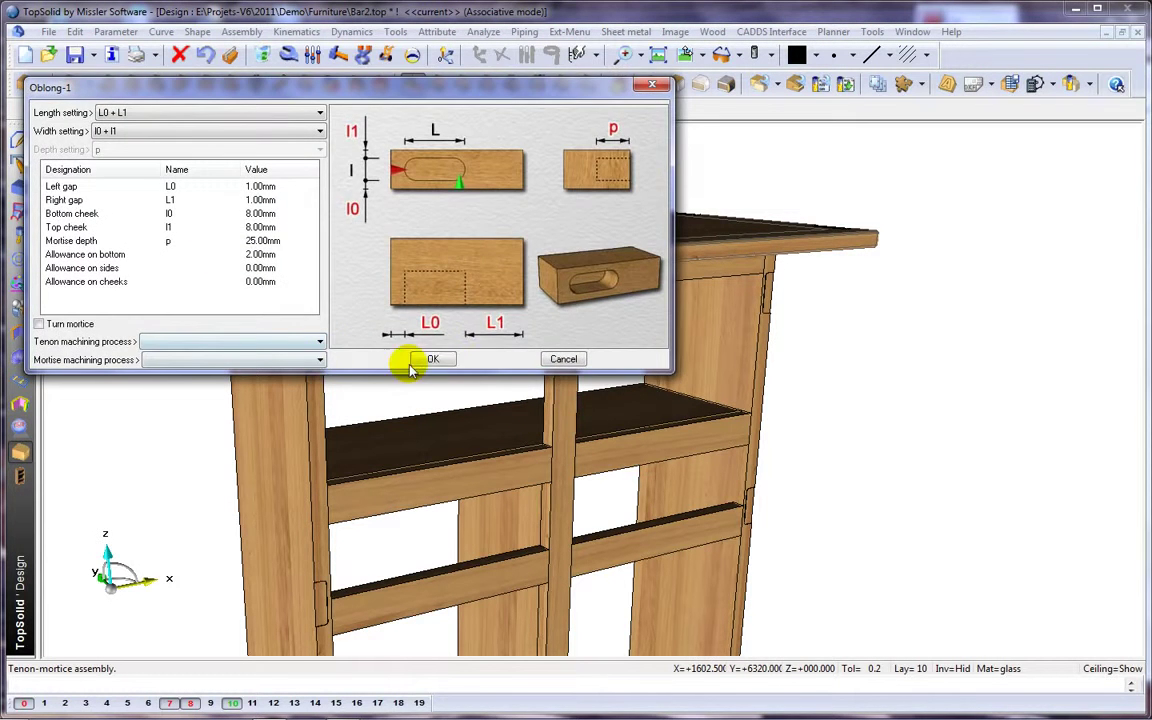
left_click(438, 359)
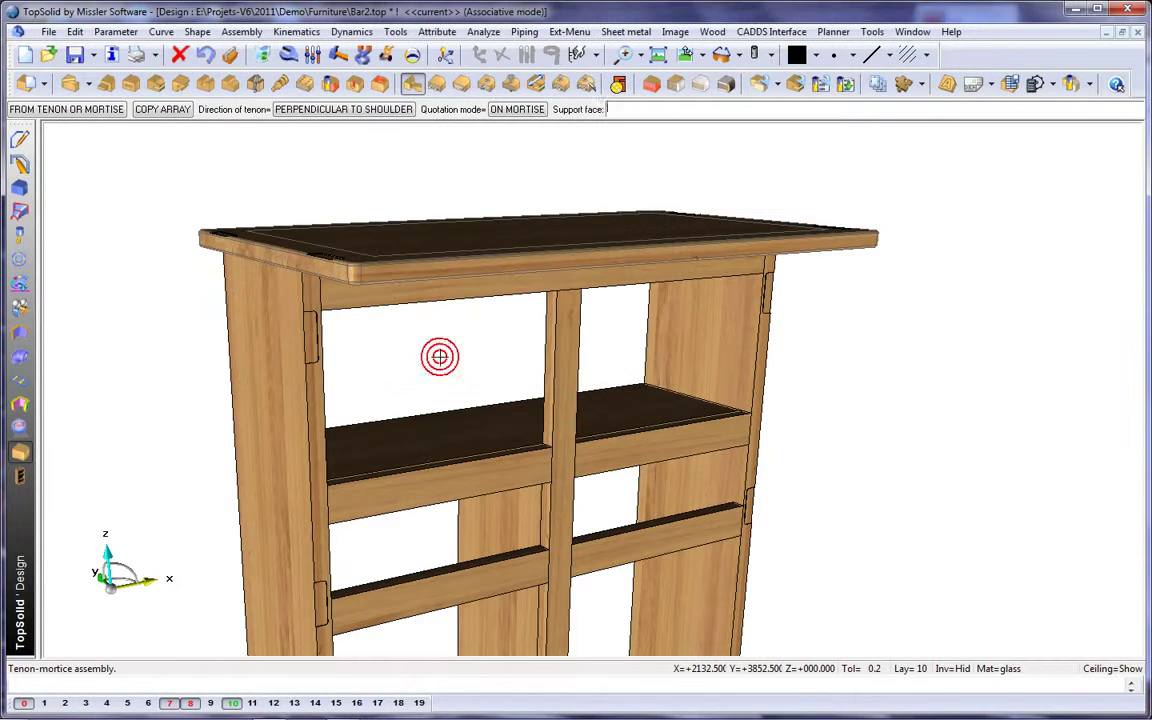
Step: Hide layer 7 to examine the tenon at the upper end of the central upright, and show the layer again
left_click(171, 703)
middle_click_drag(545, 472, 553, 445)
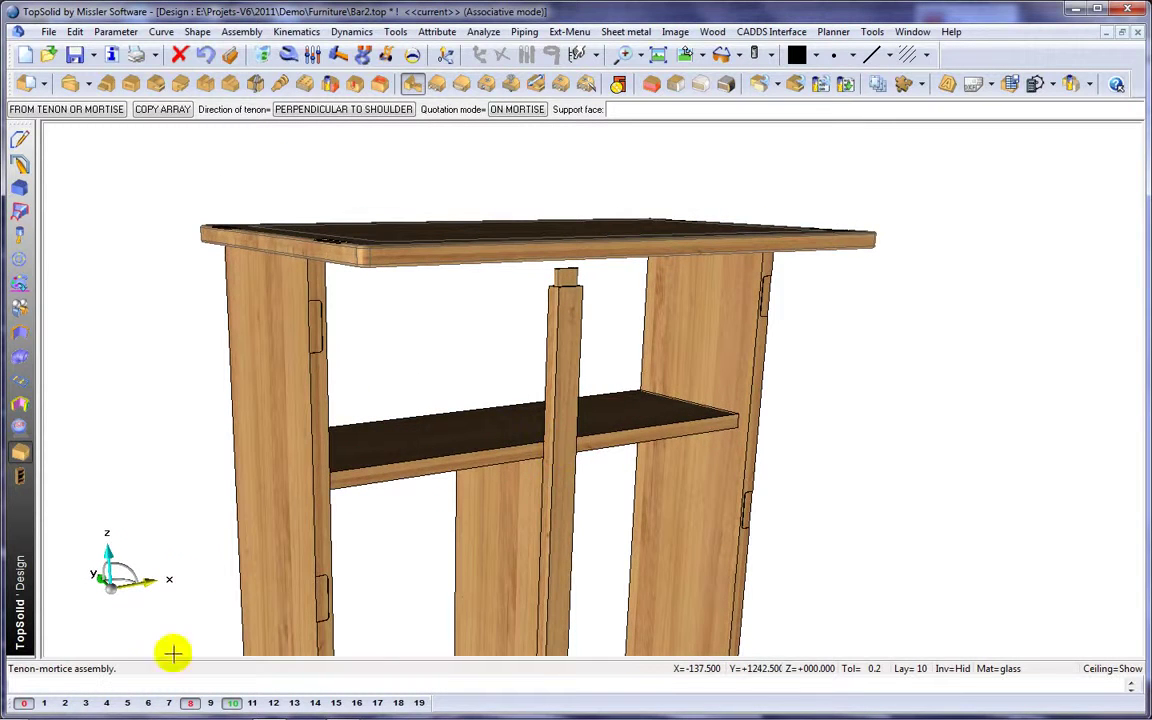
left_click(171, 703)
scroll(460, 350, "down", 3)
middle_click_drag(460, 350, 569, 263)
Step: Set up an automatic assembly on all parts of type Facade plus the two side panels, using the rule Dowel-10x30-Pr1
left_click(587, 86)
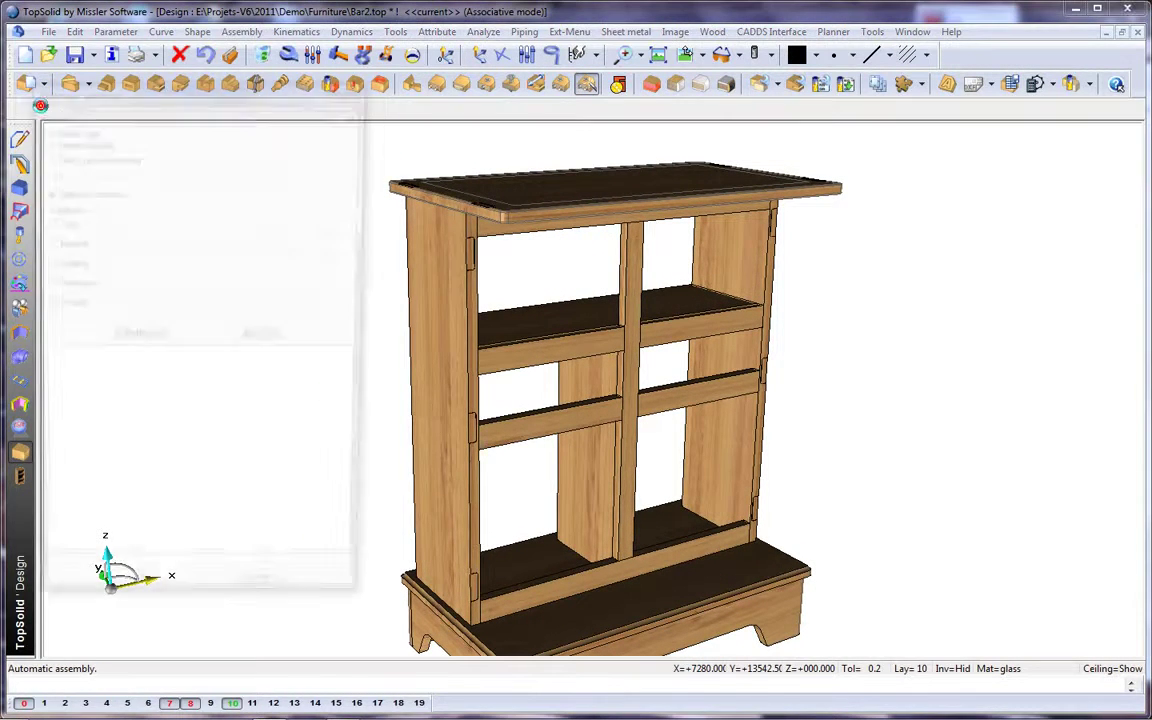
left_click(42, 110)
left_click(42, 222)
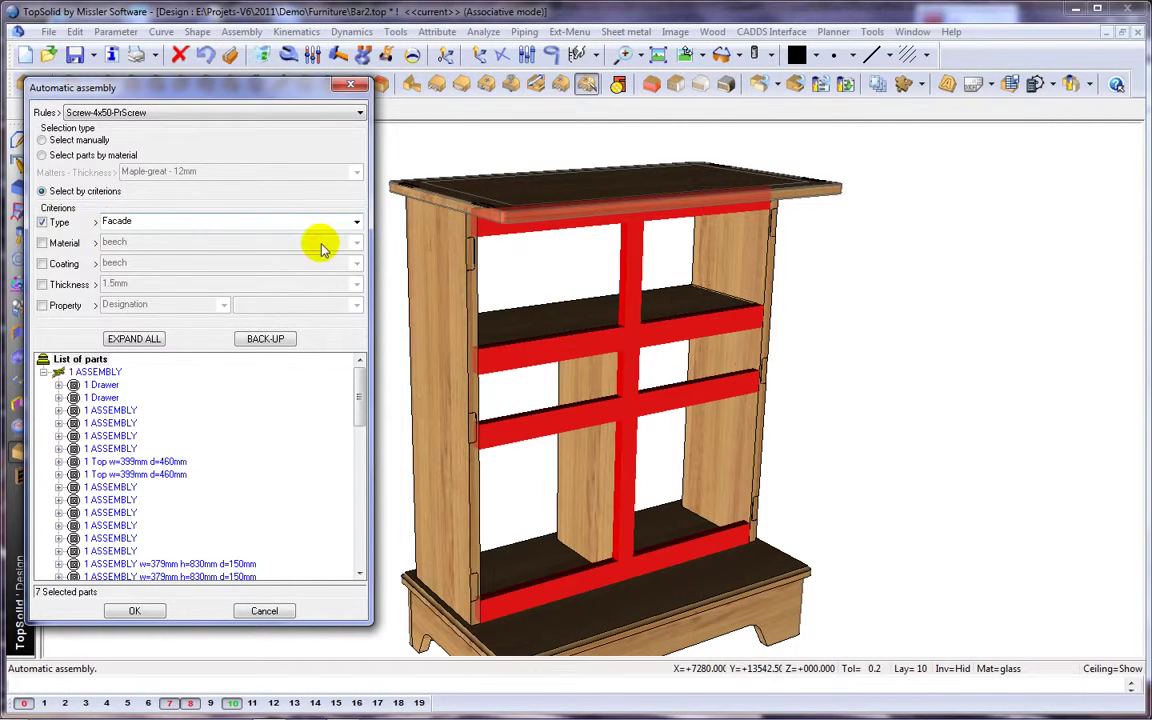
left_click(436, 260)
left_click(778, 279)
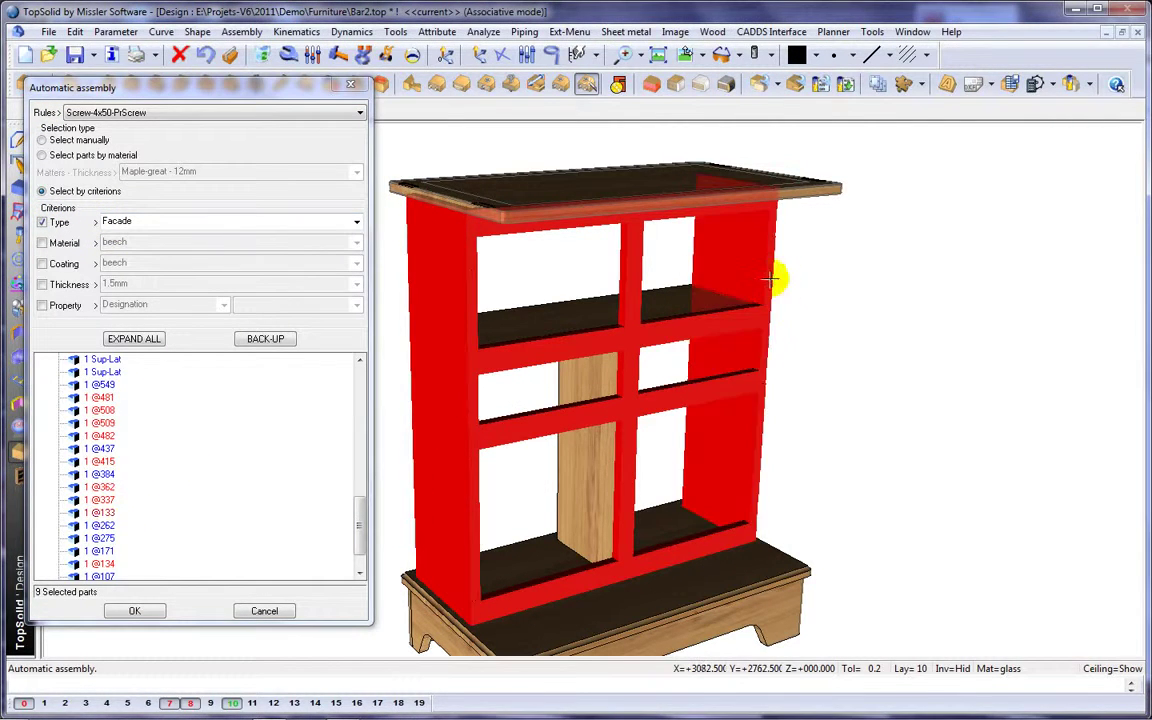
left_click(97, 114)
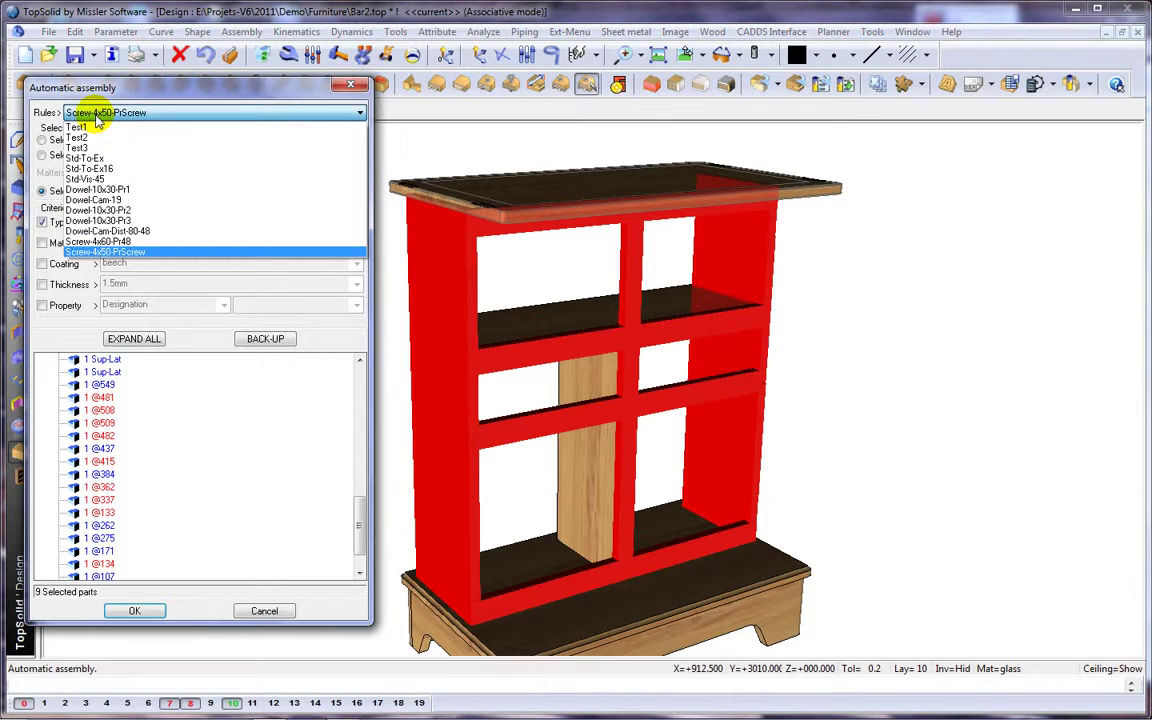
left_click(97, 189)
left_click(140, 609)
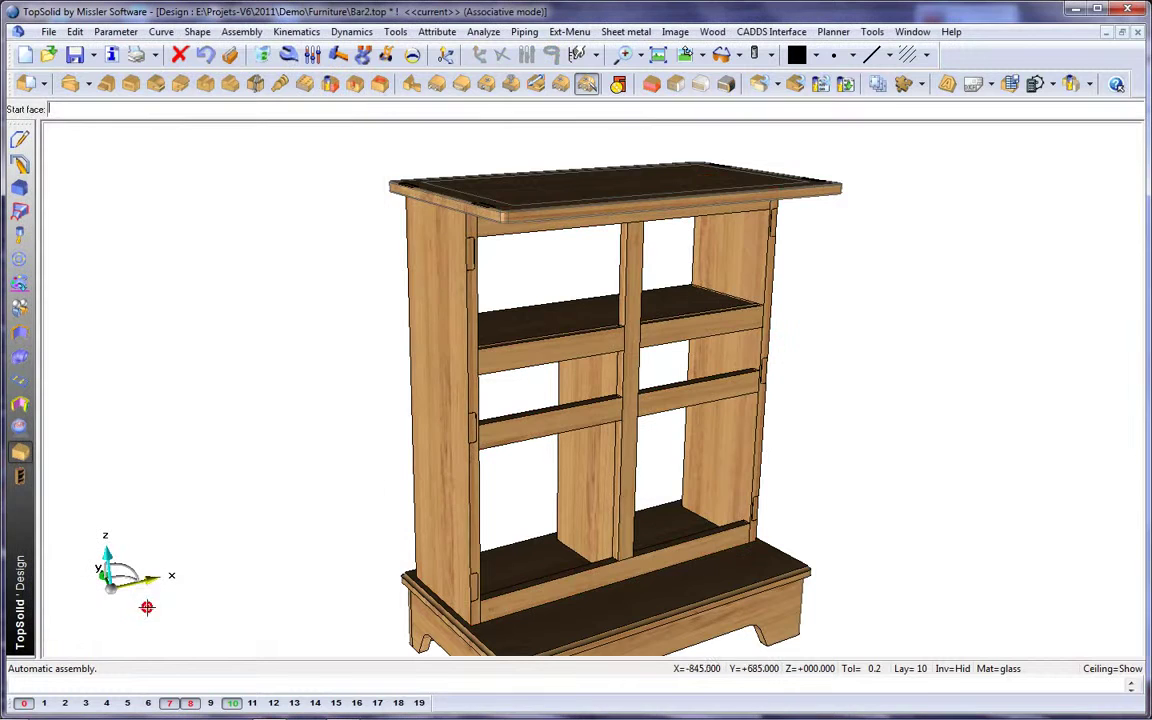
Step: Generate the dowels with the cabinet top's upper face as start face, changing the display to plain shading without wood textures
left_click(529, 177)
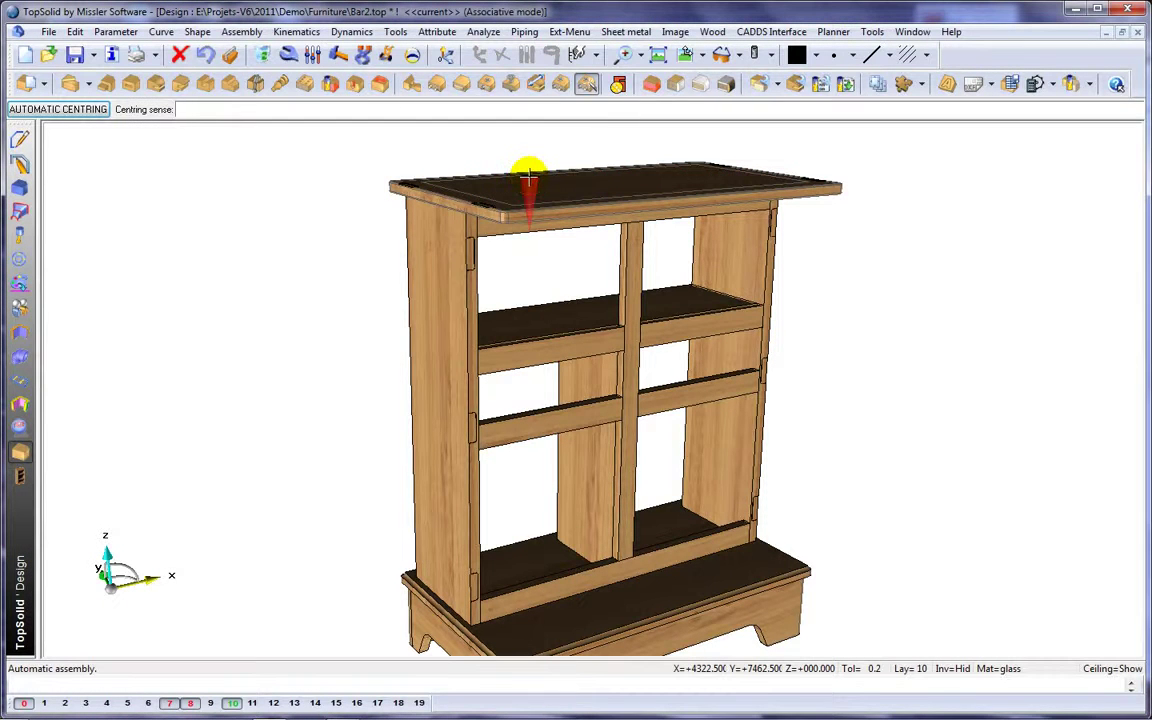
left_click(529, 177)
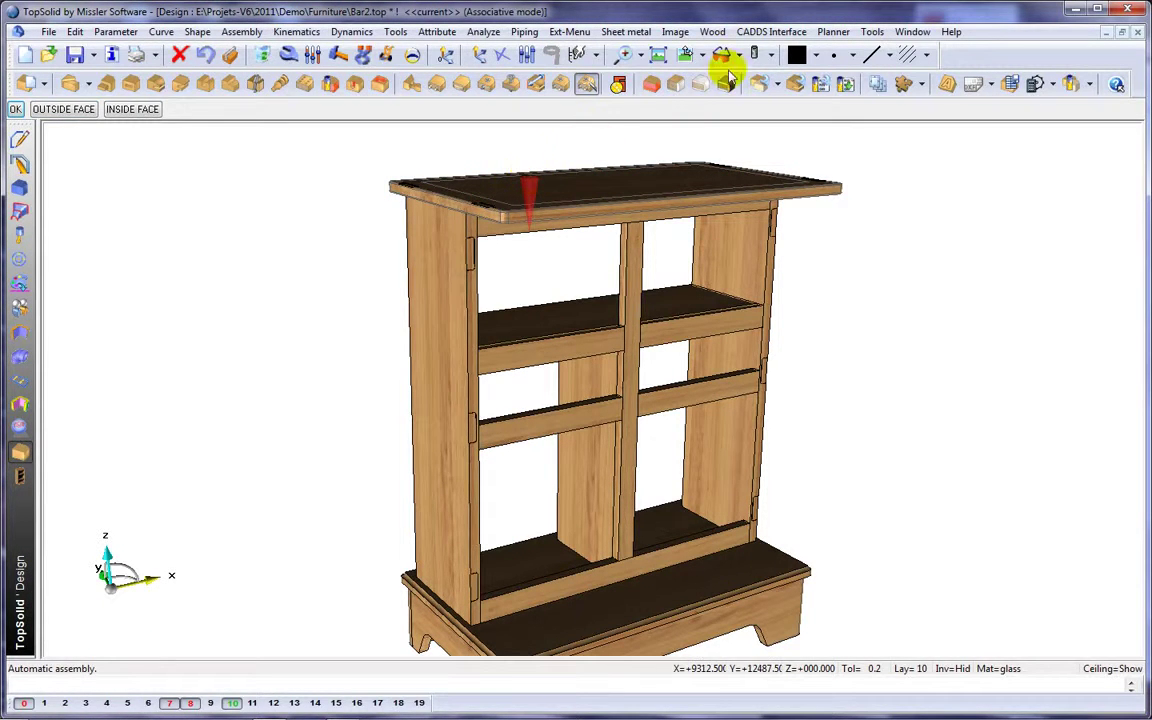
left_click(766, 53)
left_click(779, 120)
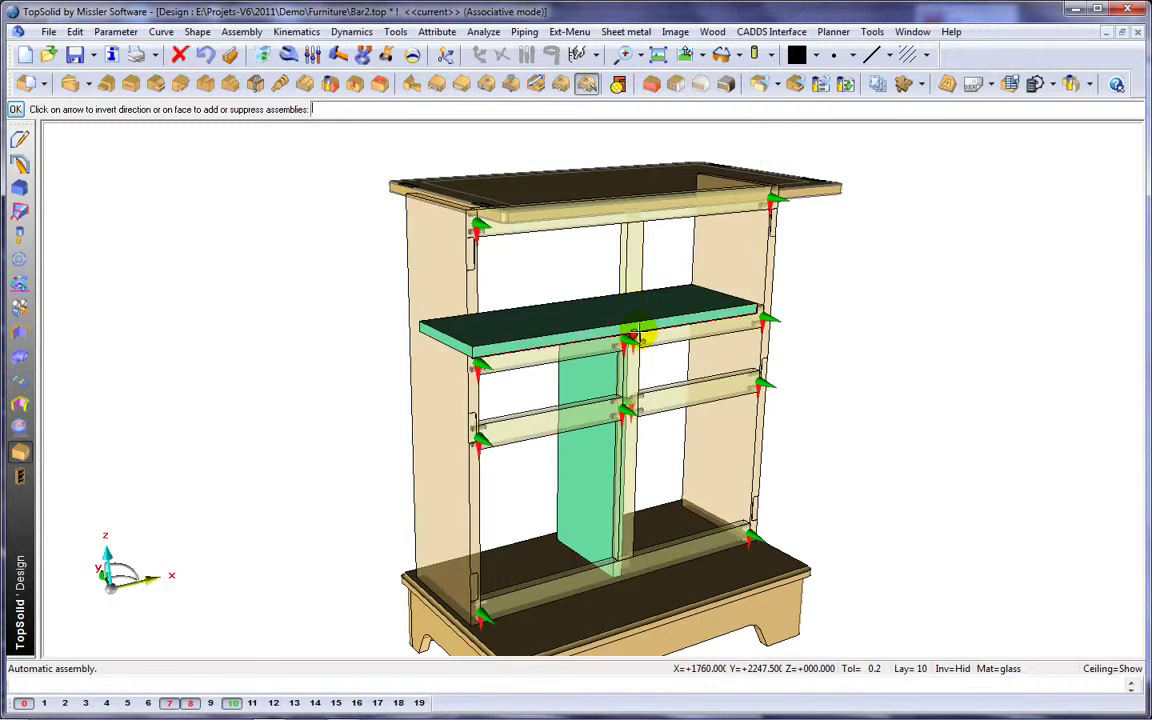
scroll(630, 334, "up", 5)
middle_click_drag(656, 355, 627, 363)
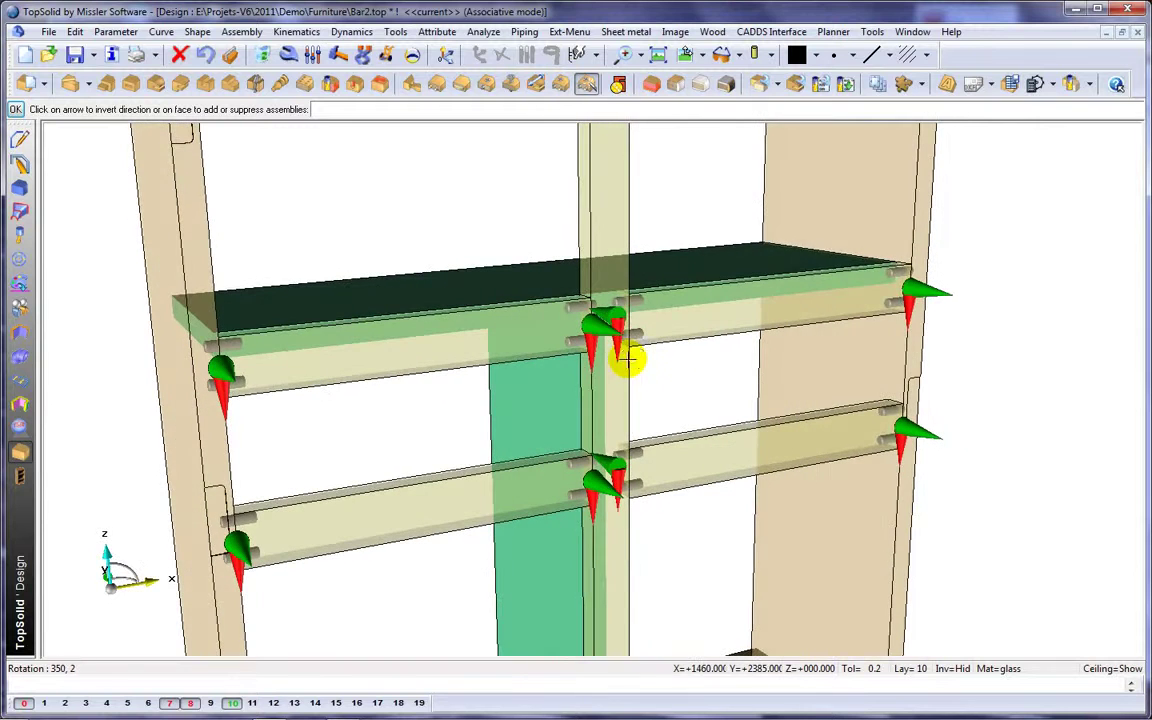
left_click(14, 109)
Step: Hide and show layers 7 and 8 in turn to examine the dowels between the rails, upright and side panels
scroll(210, 260, "down", 5)
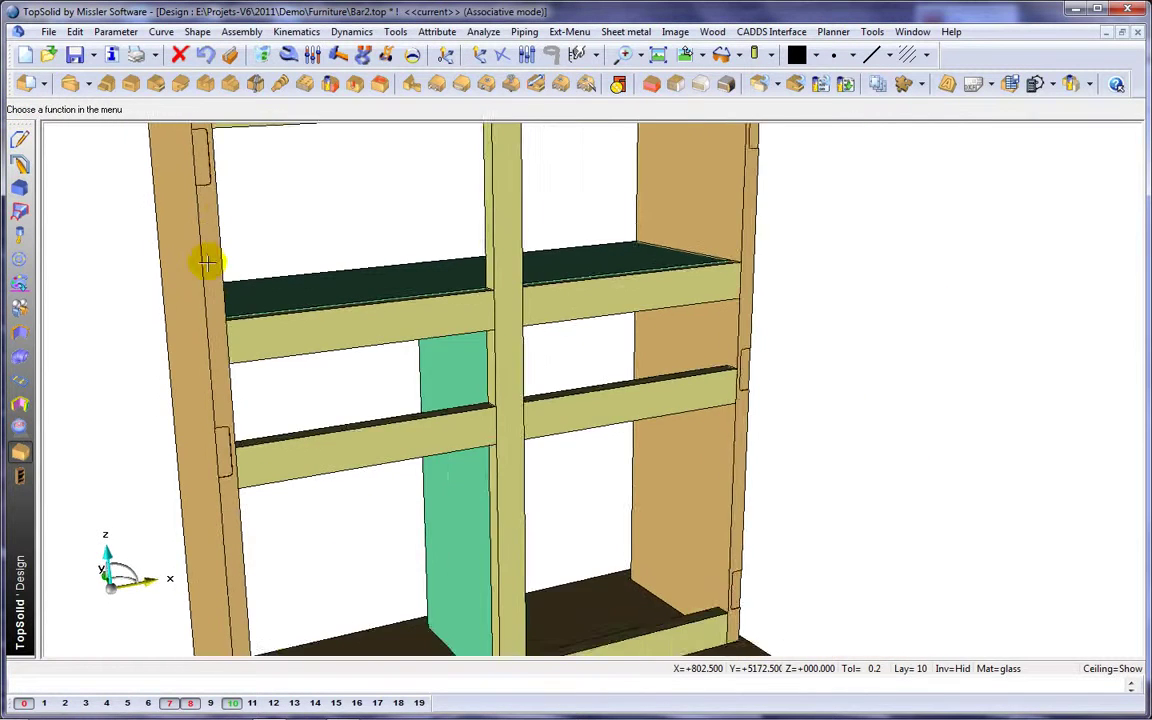
middle_click_drag(265, 268, 382, 272)
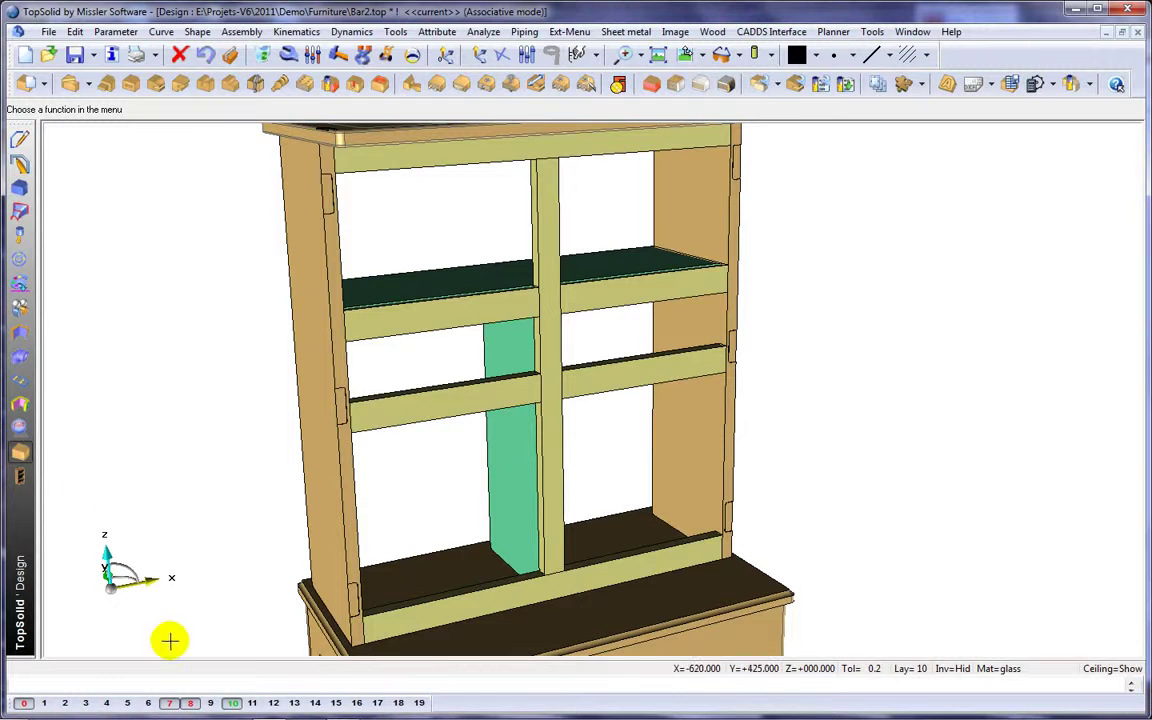
left_click(168, 703)
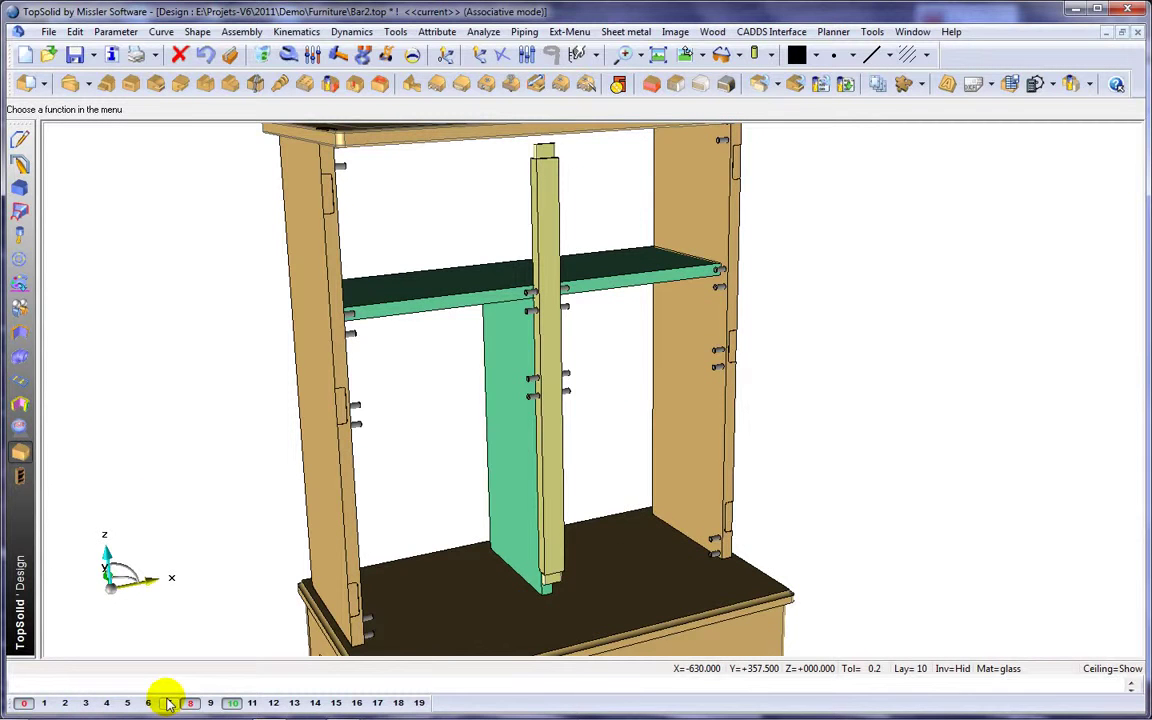
left_click(168, 703)
left_click(193, 703)
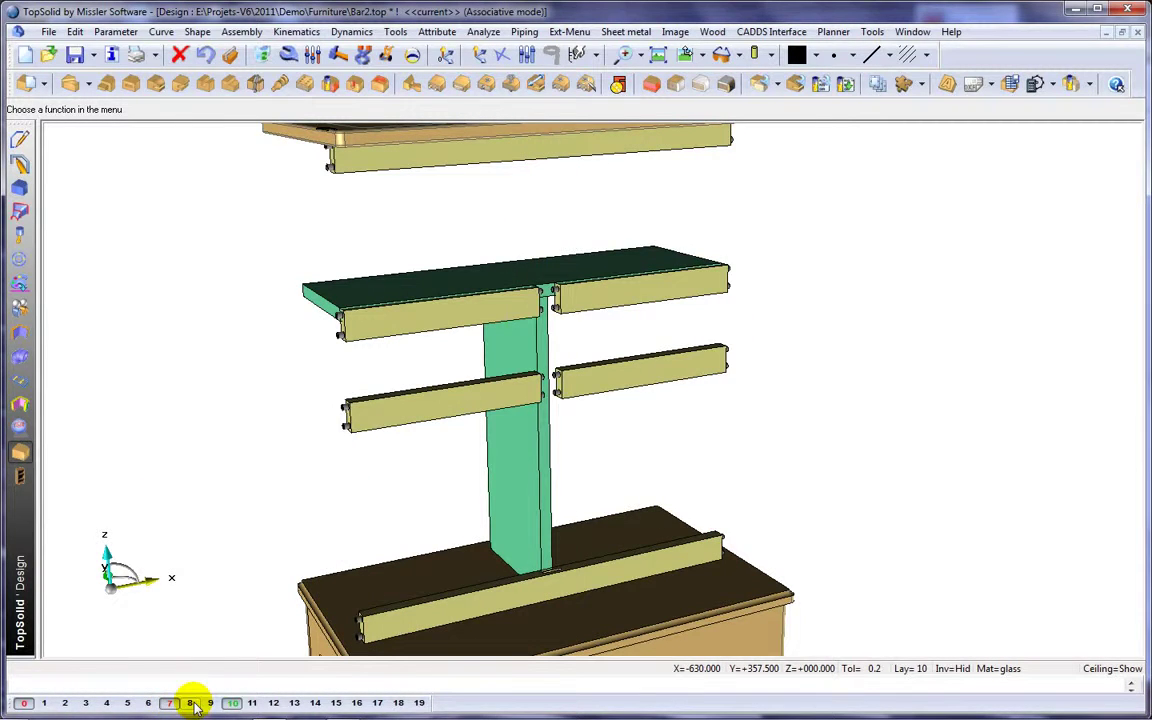
left_click(193, 703)
middle_click_drag(239, 391, 310, 413)
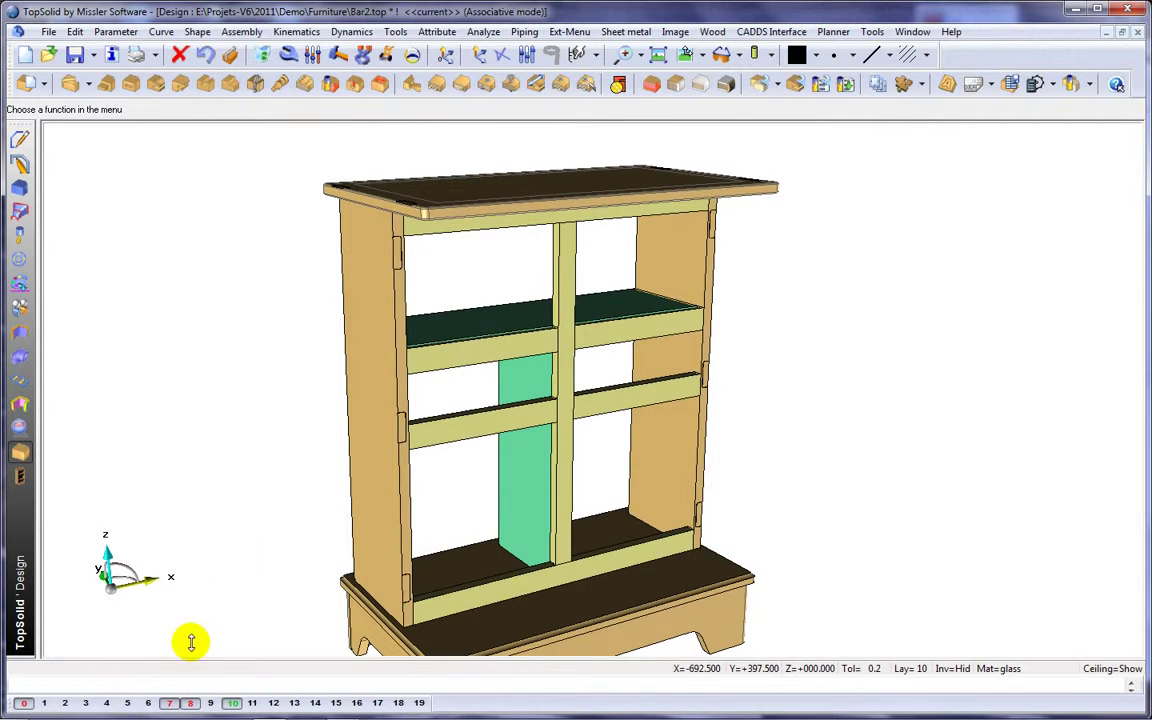
Step: Show layer 9 and set up an automatic assembly on the parts of type Support with the rule Screw-4x50-PrScrew
left_click(211, 703)
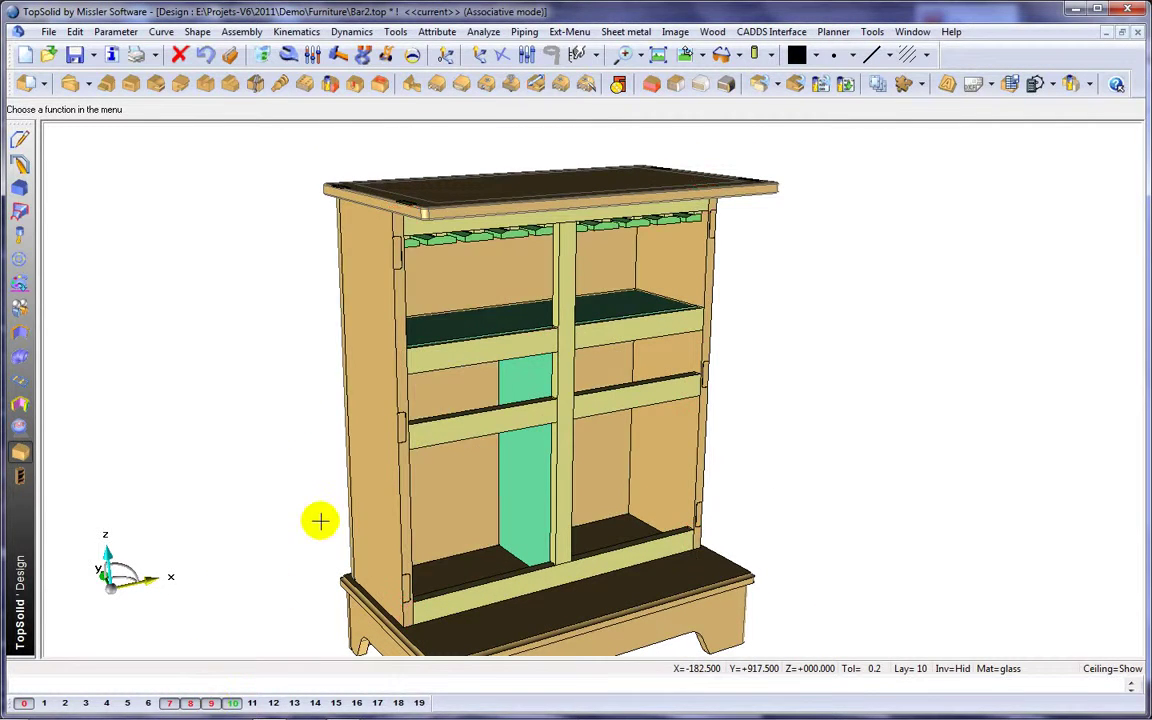
middle_click_drag(320, 519, 314, 478)
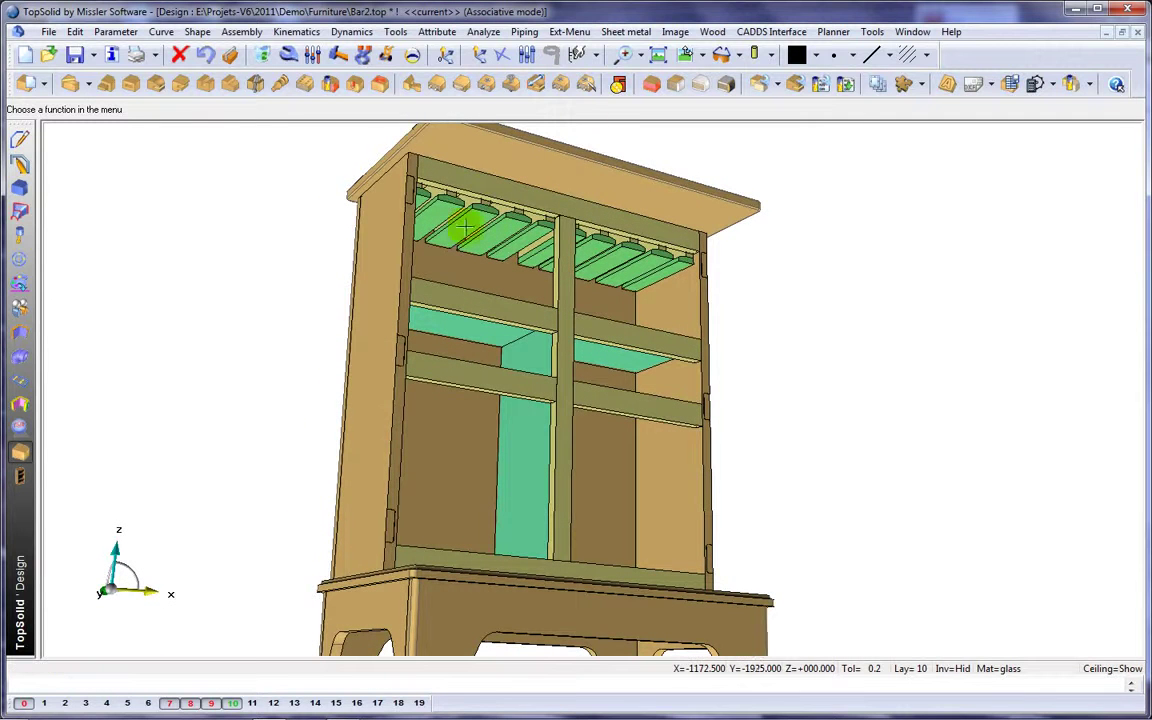
left_click(588, 88)
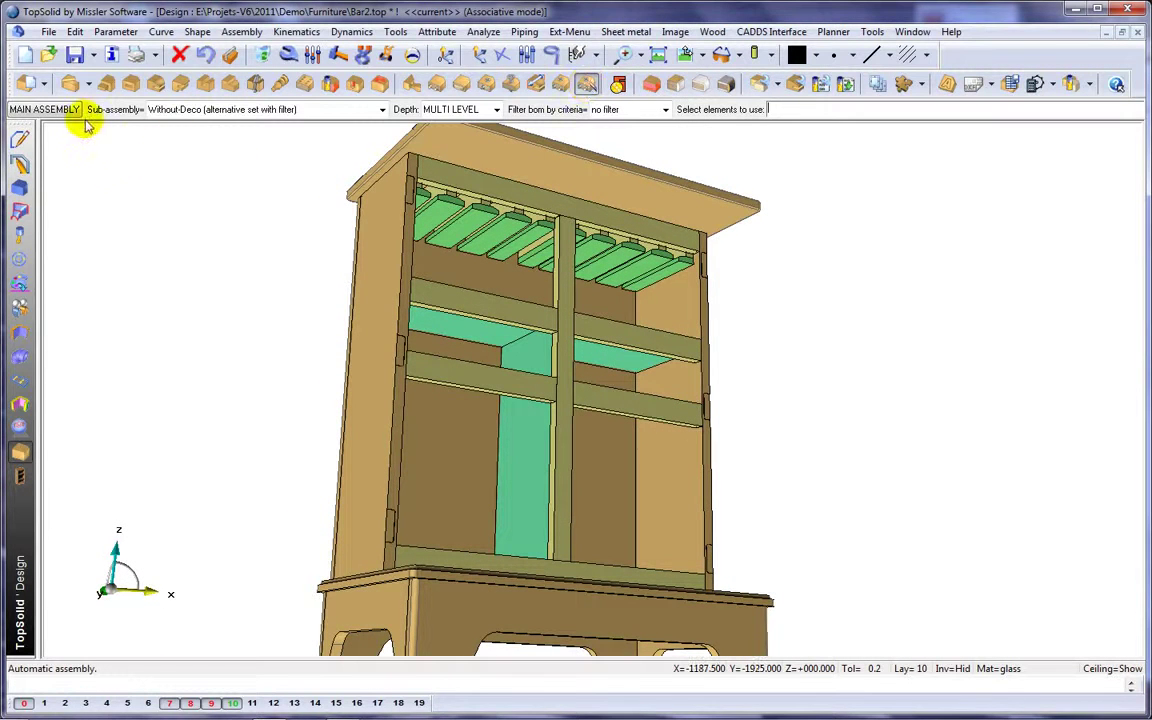
left_click(31, 112)
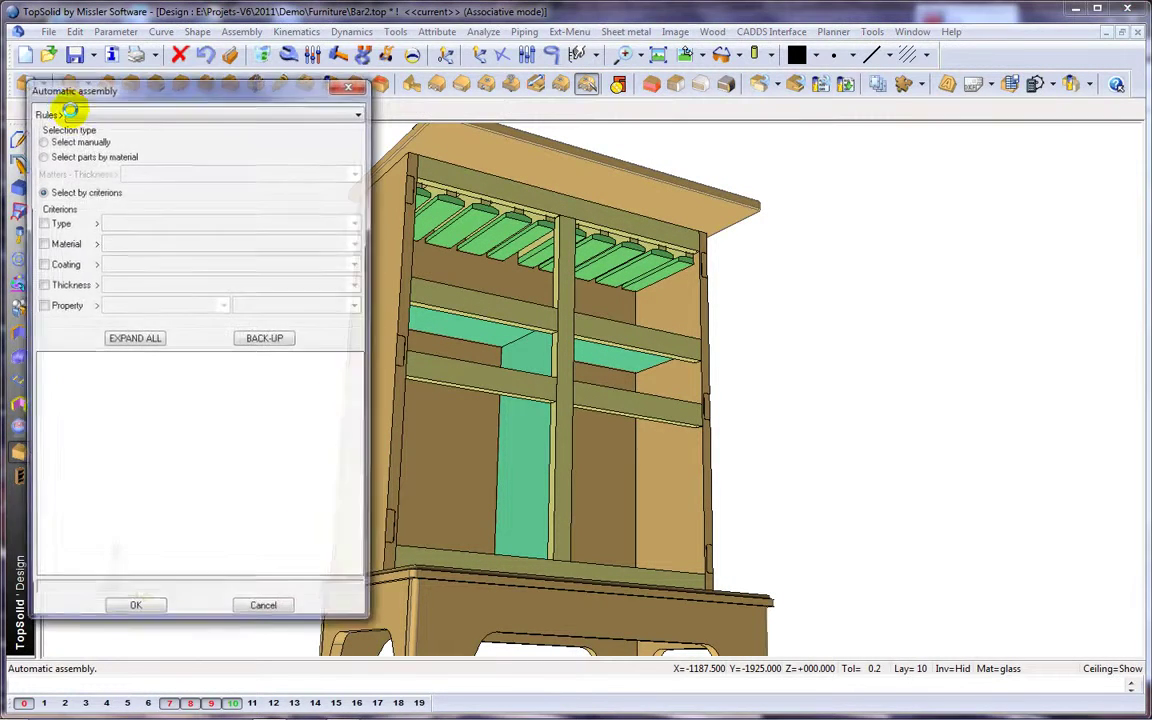
left_click(42, 222)
left_click(147, 222)
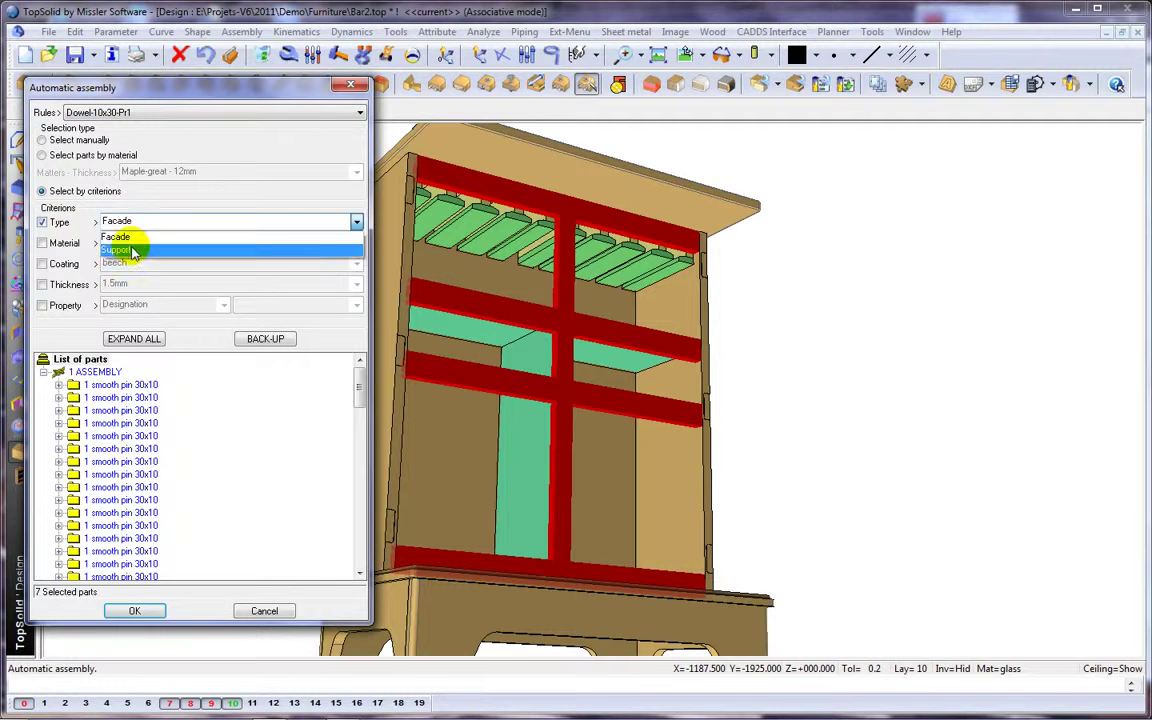
left_click(130, 250)
left_click(91, 114)
left_click(121, 246)
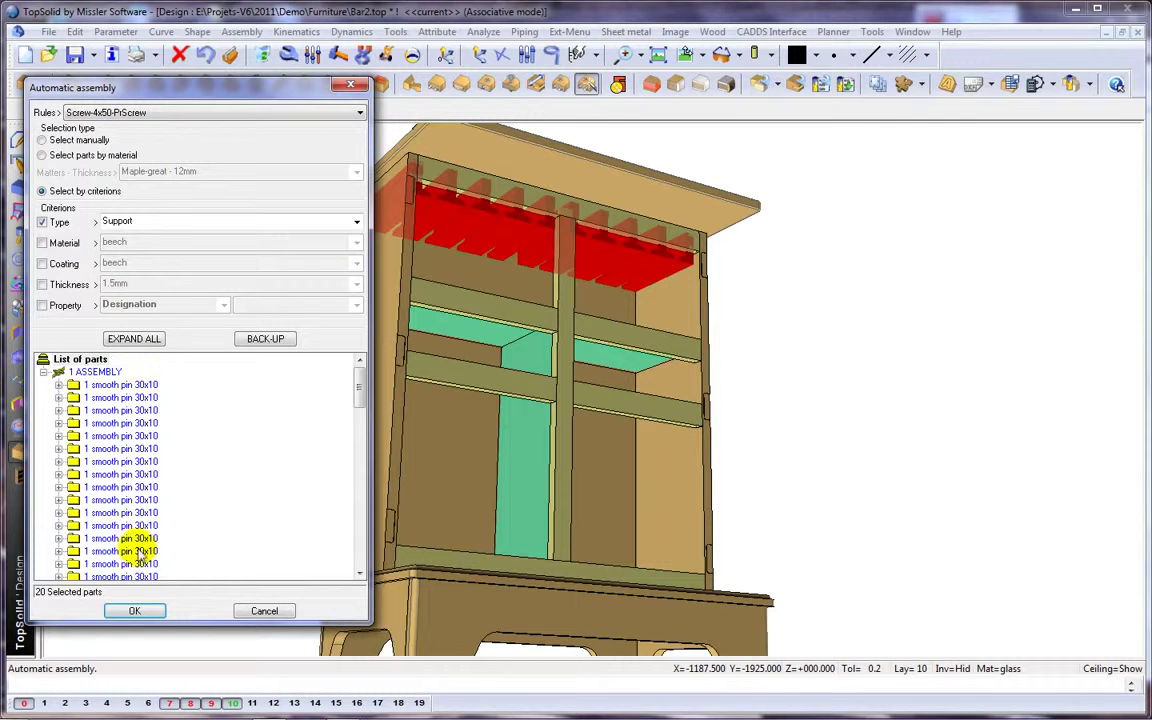
left_click(136, 610)
Step: Generate the support screws using the front face of the top rail as start face and the default centring
left_click(465, 184)
middle_click(465, 184)
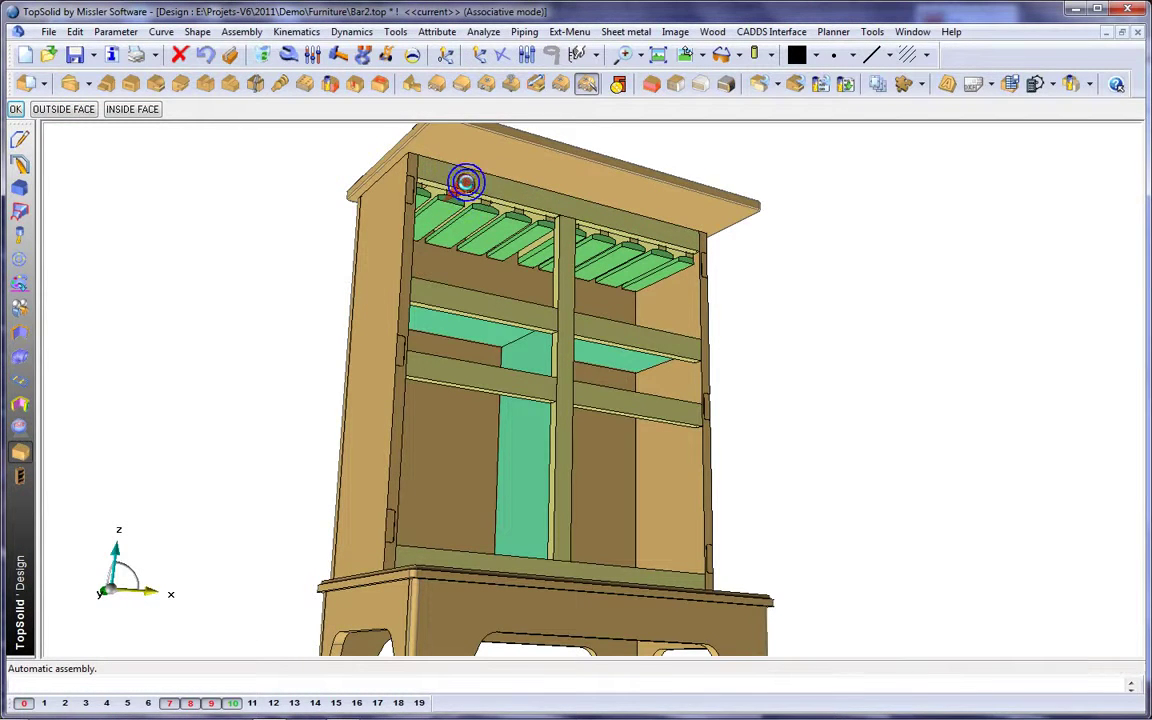
scroll(464, 192, "up", 5)
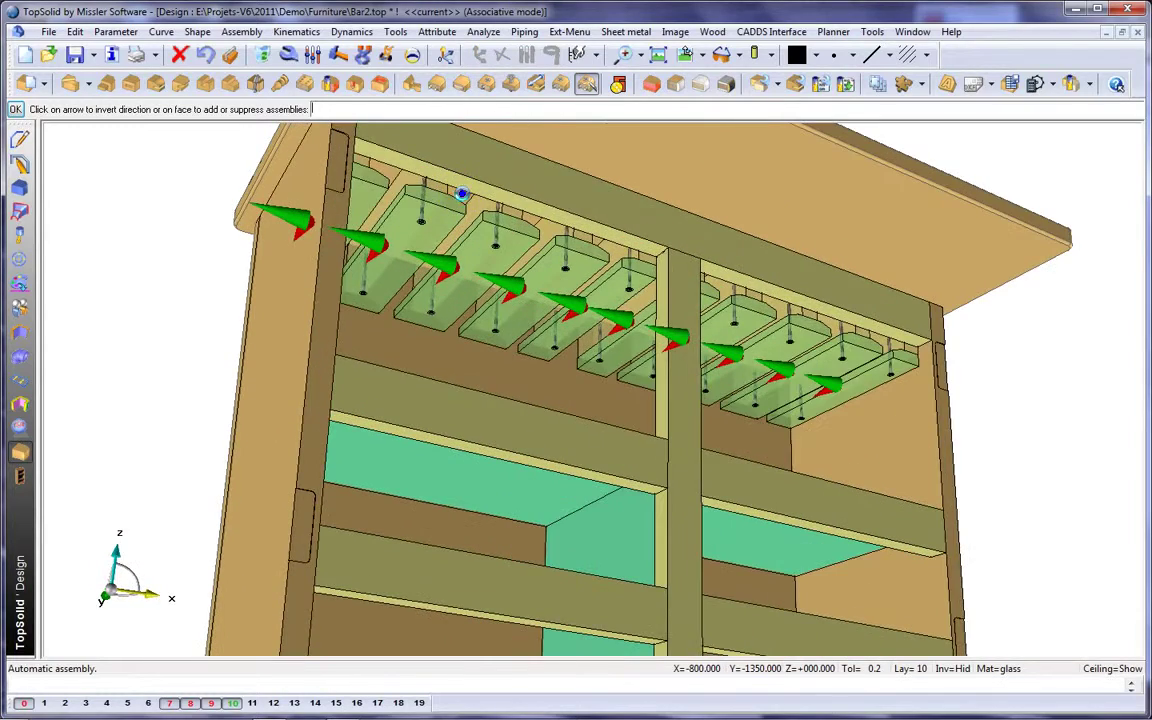
middle_click(462, 194)
mouse_move(463, 188)
middle_mouse_down()
mouse_move(468, 198)
mouse_move(416, 193)
mouse_move(442, 188)
mouse_move(476, 211)
mouse_move(465, 213)
middle_mouse_up()
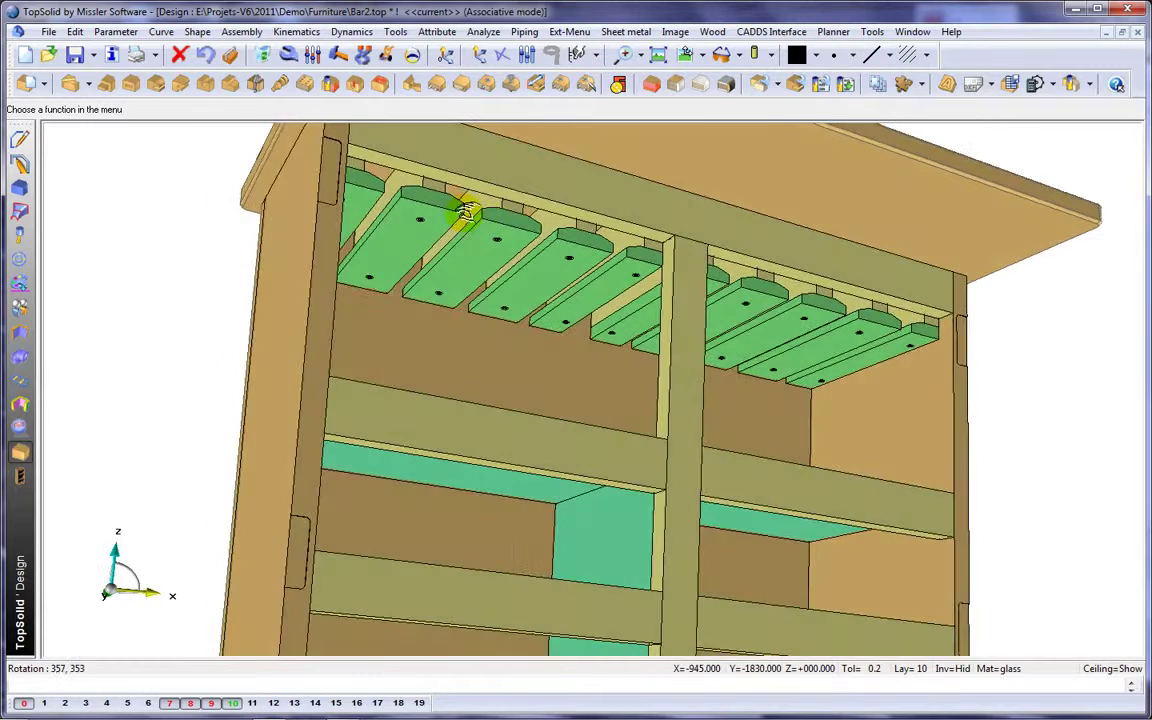
Step: Make layer 11 current and toggle layers 8 and 10 to examine the screw and dowel holes, leaving both layers shown
left_click(253, 703)
middle_click_drag(450, 450, 516, 331)
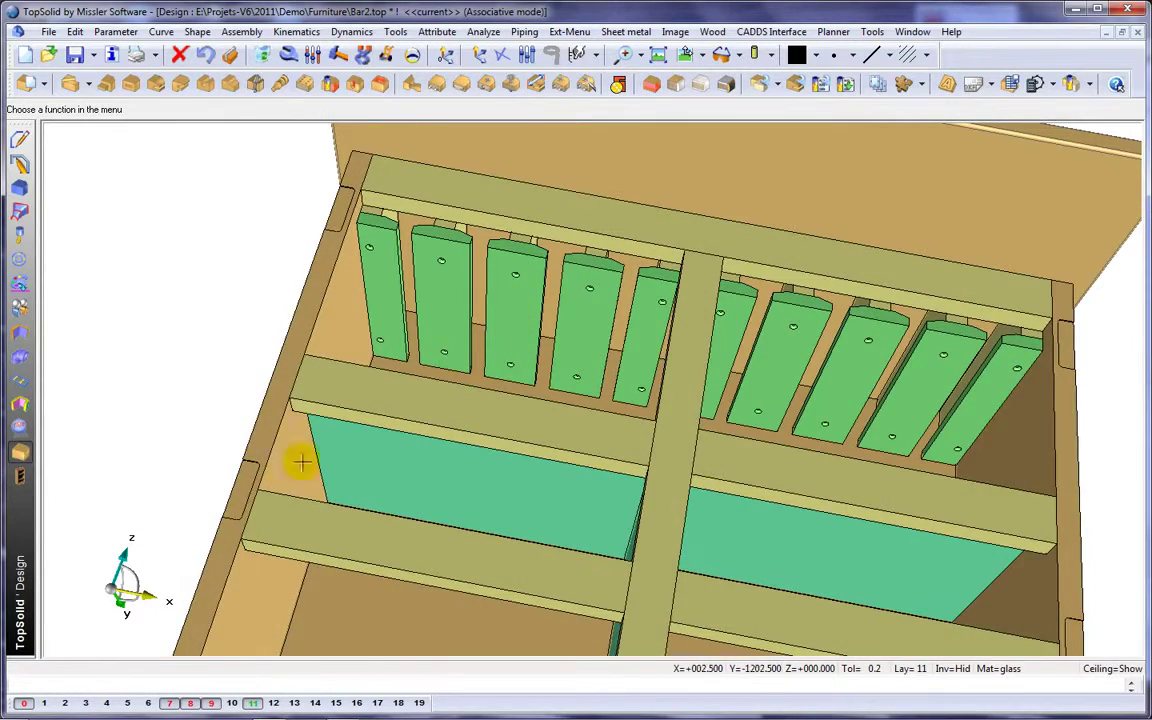
left_click(192, 703)
middle_click_drag(411, 309, 541, 312)
scroll(532, 311, "down", 4)
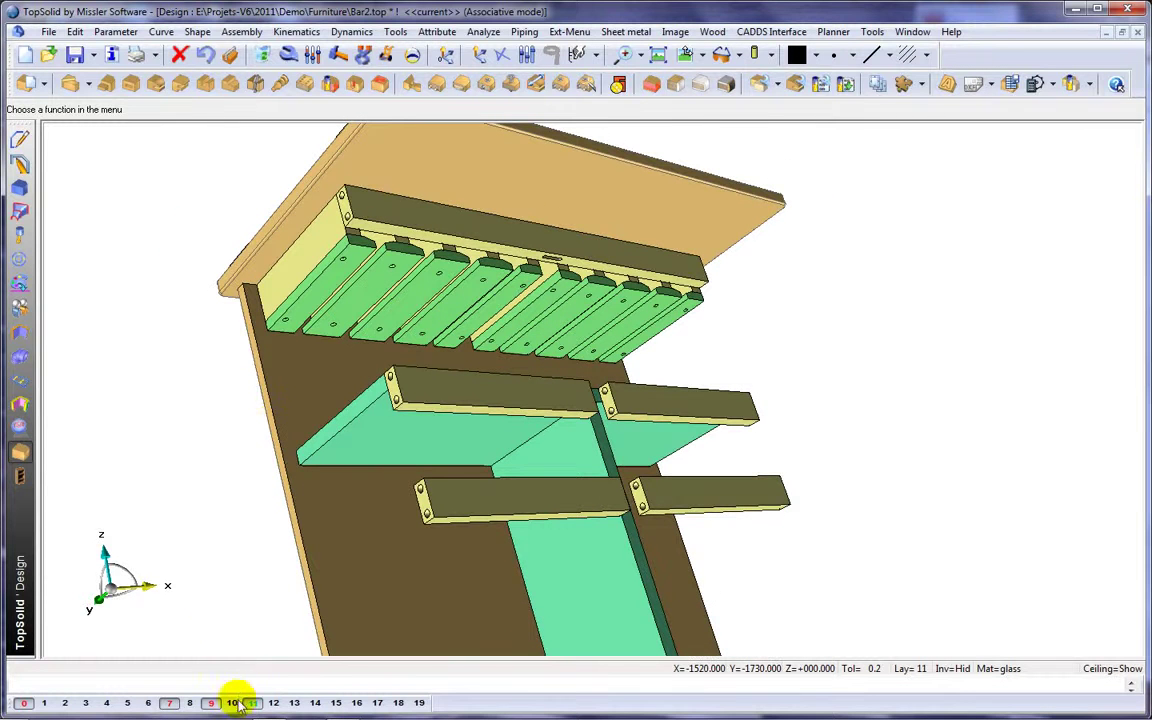
scroll(296, 291, "down", 2)
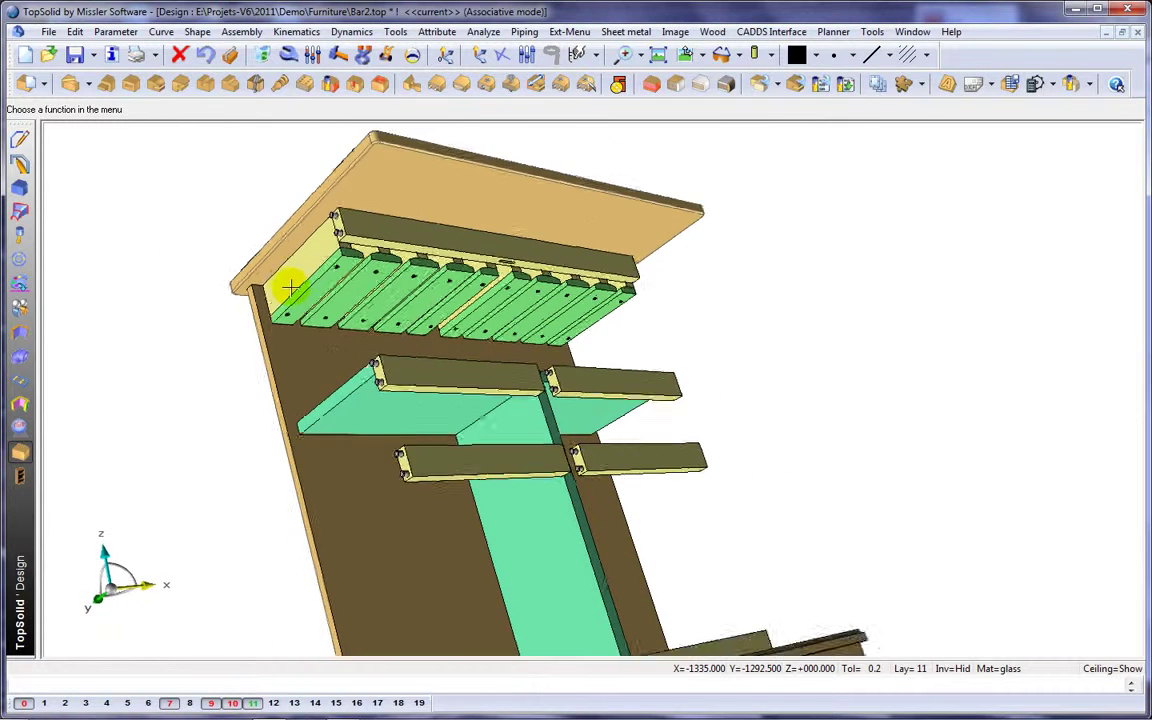
left_click(190, 703)
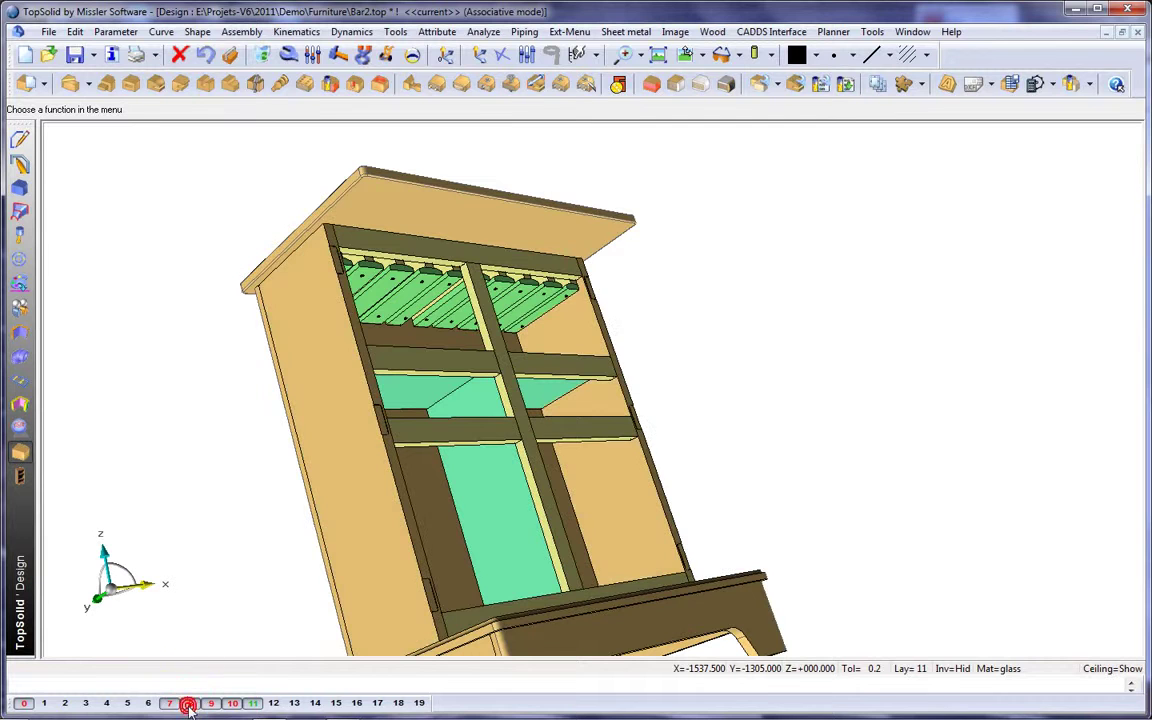
Step: Start an automatic assembly and select both side panels, the vertical divider, the shelf and the base's top panel
left_click(588, 86)
left_click(186, 187)
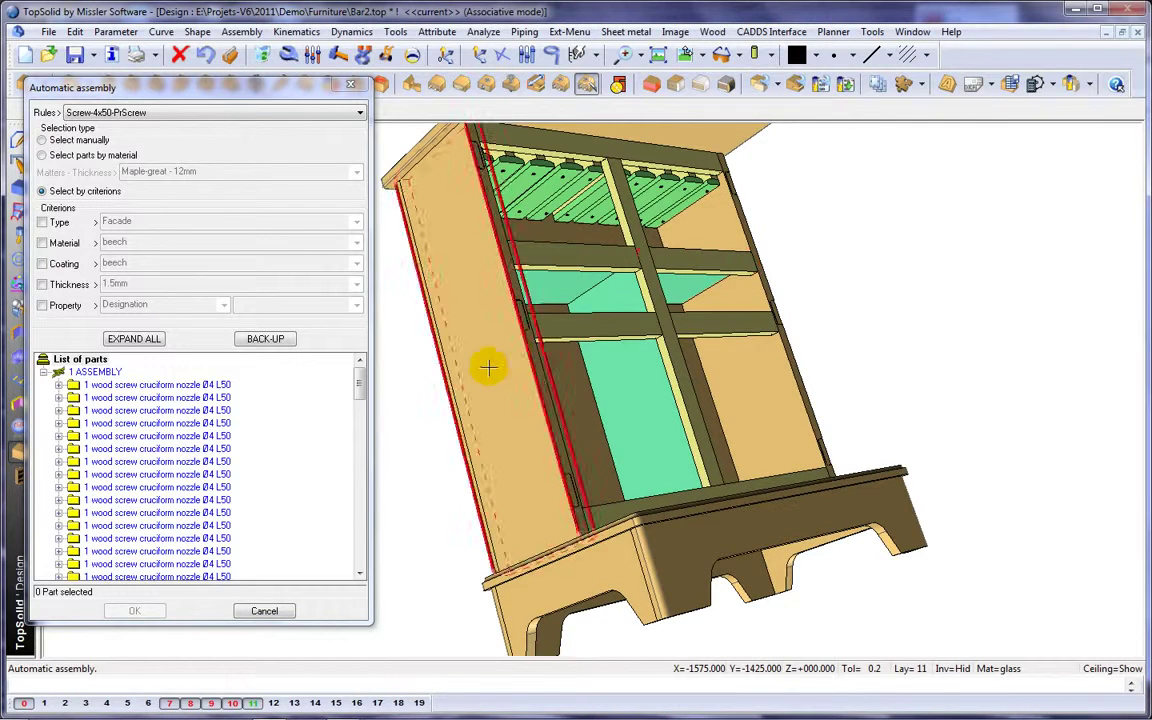
left_click(489, 365)
left_click(638, 378)
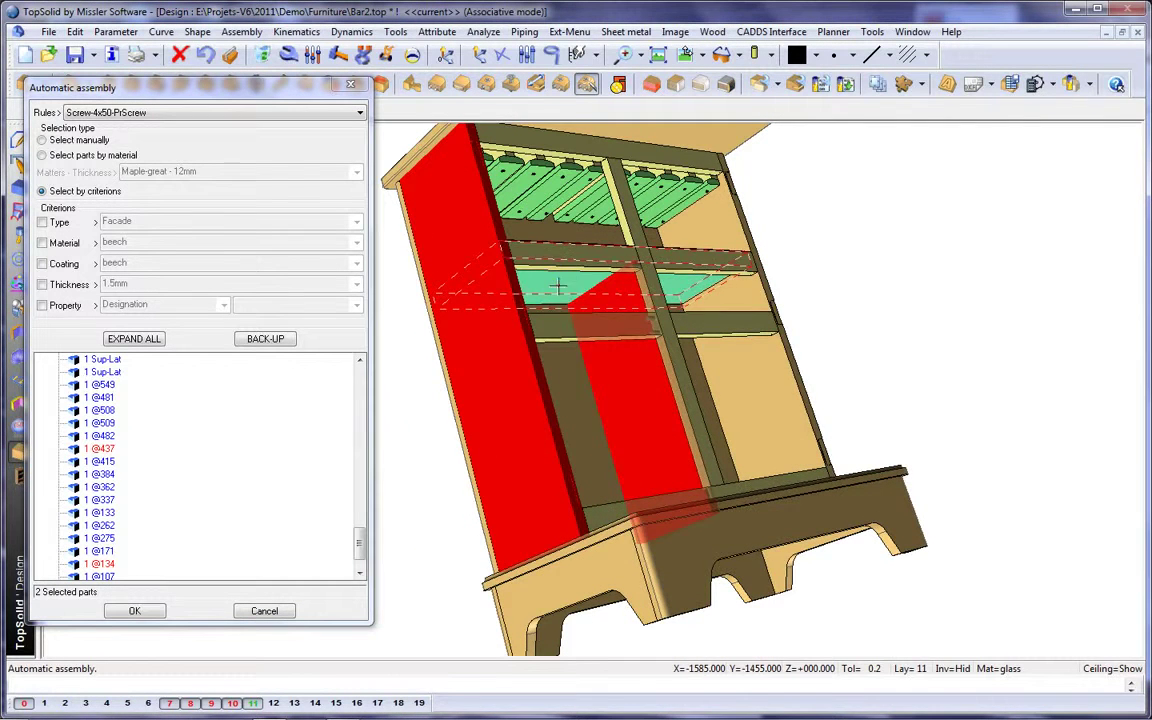
left_click(557, 287)
left_click(758, 404)
left_click(793, 488)
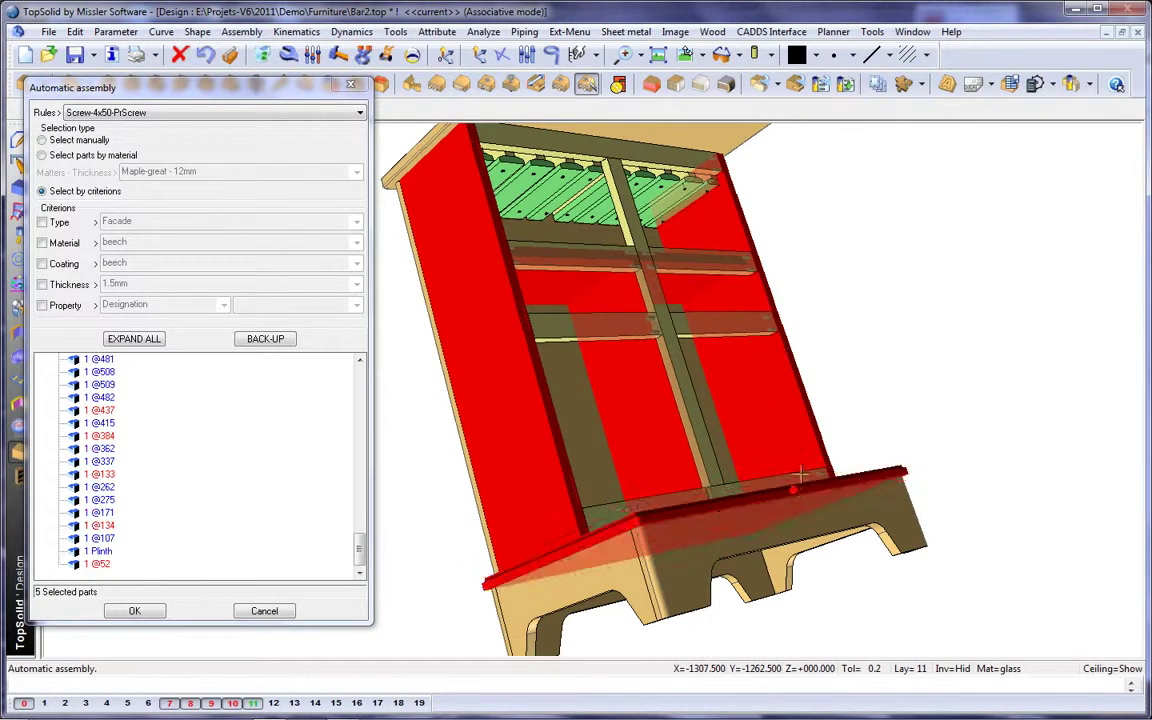
Step: Apply the rule Dowel-Cam-19 to the selected panels, using the plinth's front face as start face and the inside face option
left_click(317, 114)
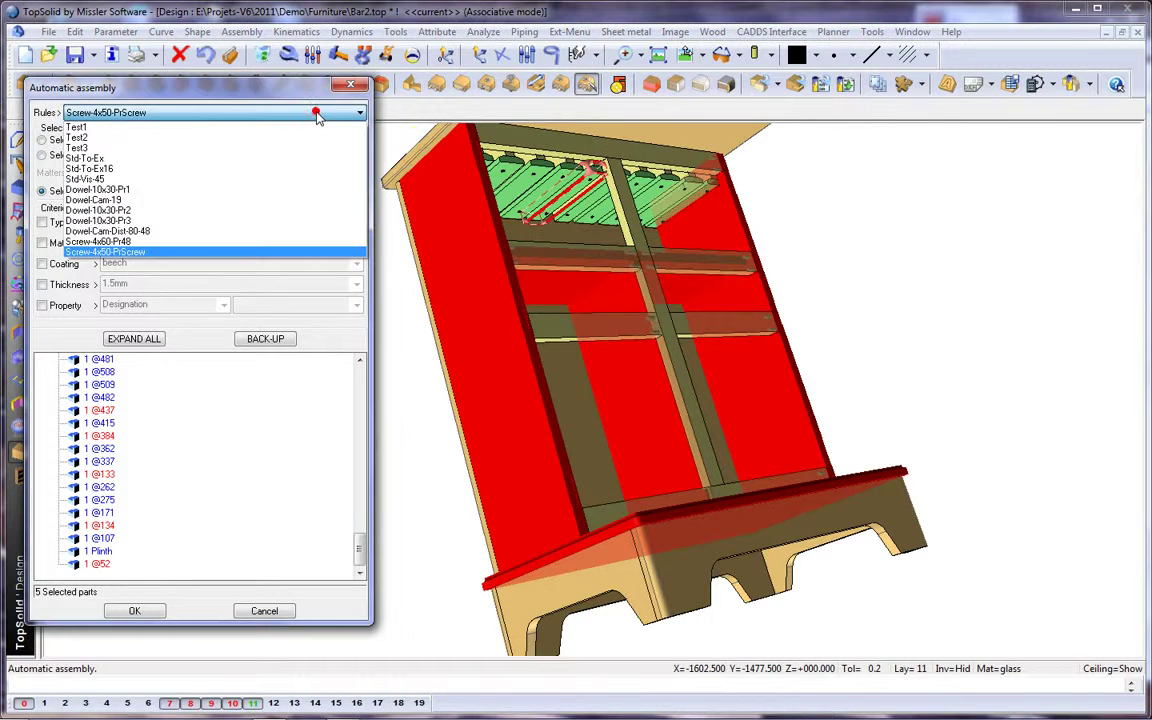
left_click(95, 199)
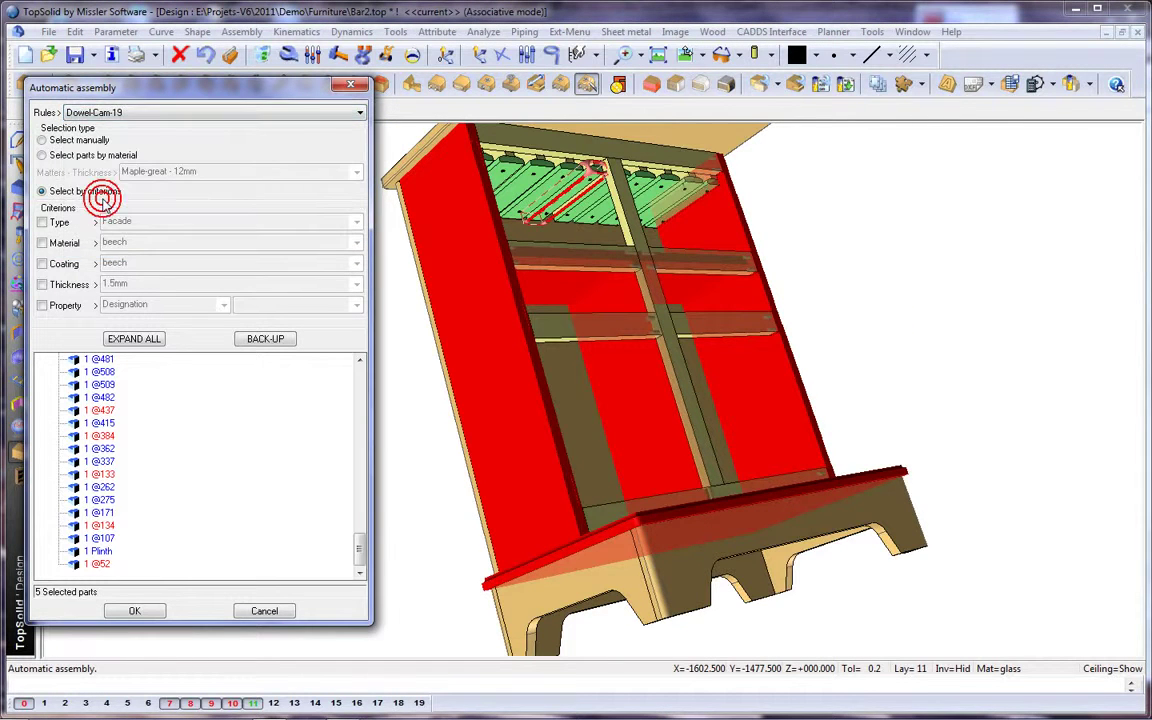
left_click(134, 610)
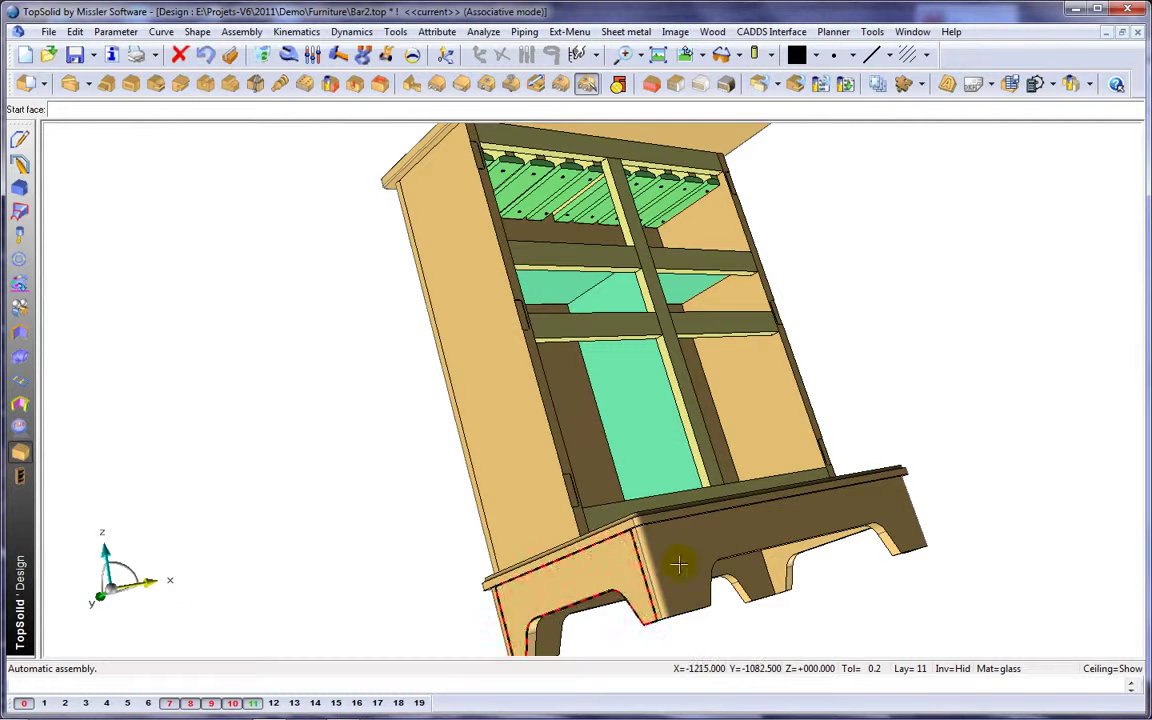
left_click(715, 540)
left_click(715, 540)
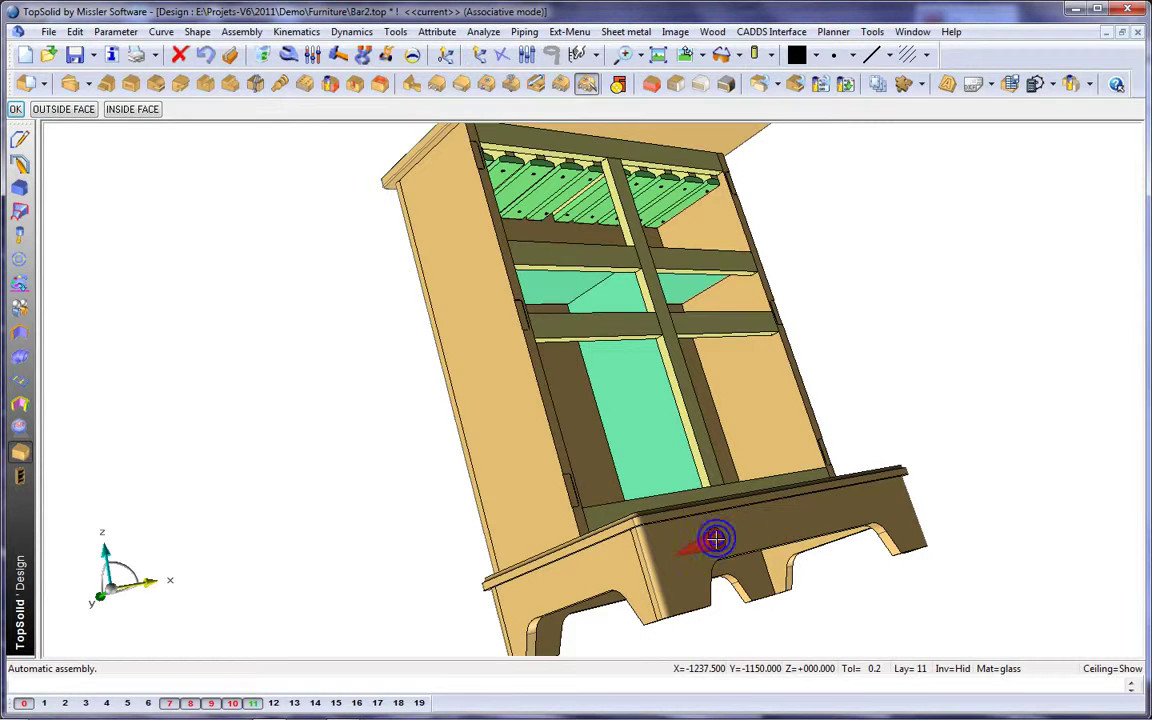
left_click(141, 113)
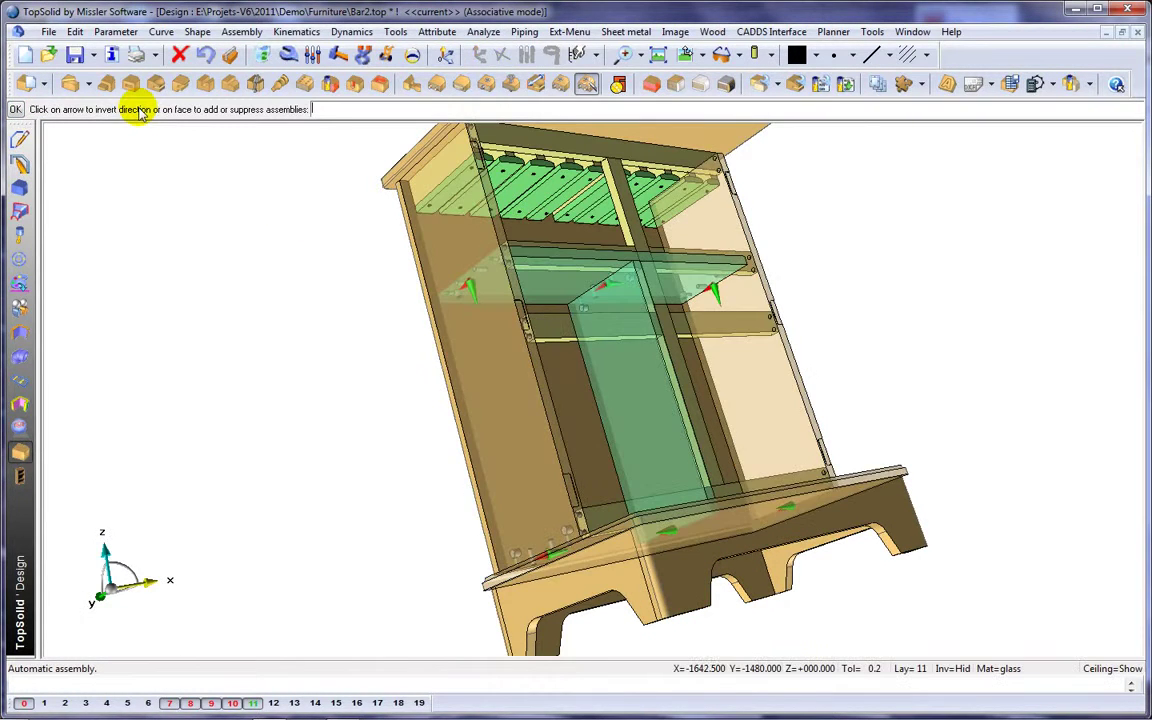
Step: Check the joint directions at the foot of the vertical divider and generate the dowel-cam assemblies between the panels
middle_click_drag(319, 201, 180, 252)
middle_click_drag(283, 232, 245, 230)
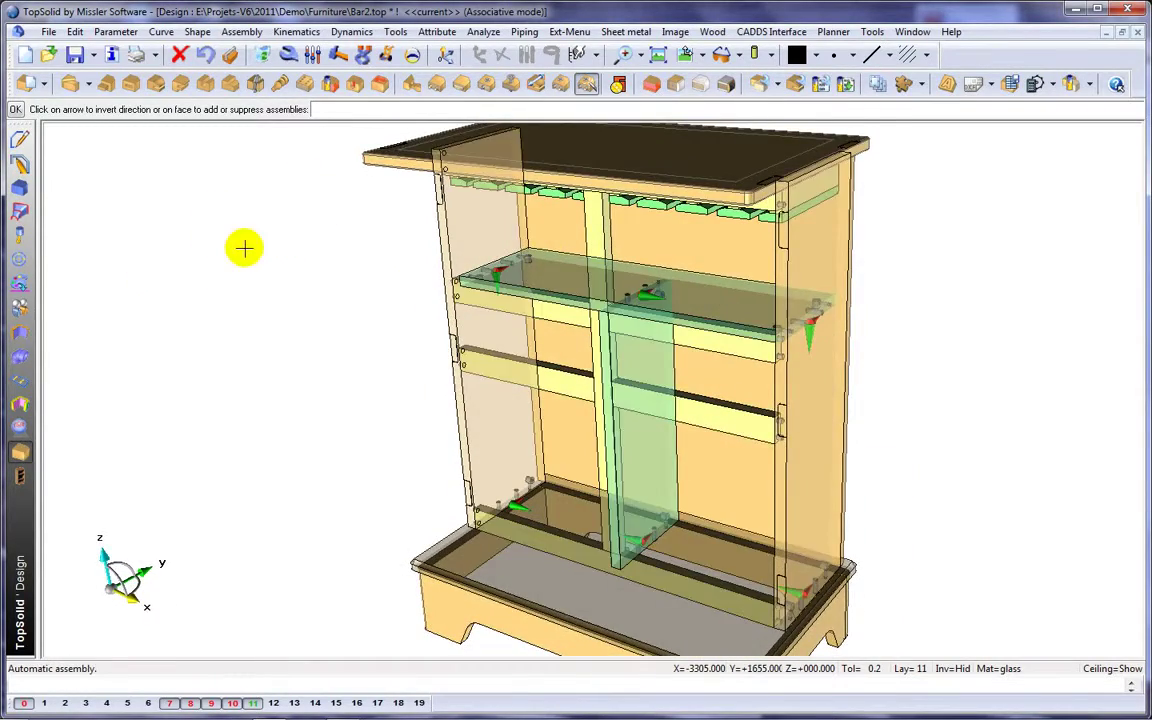
scroll(882, 445, "up", 3)
scroll(662, 548, "up", 2)
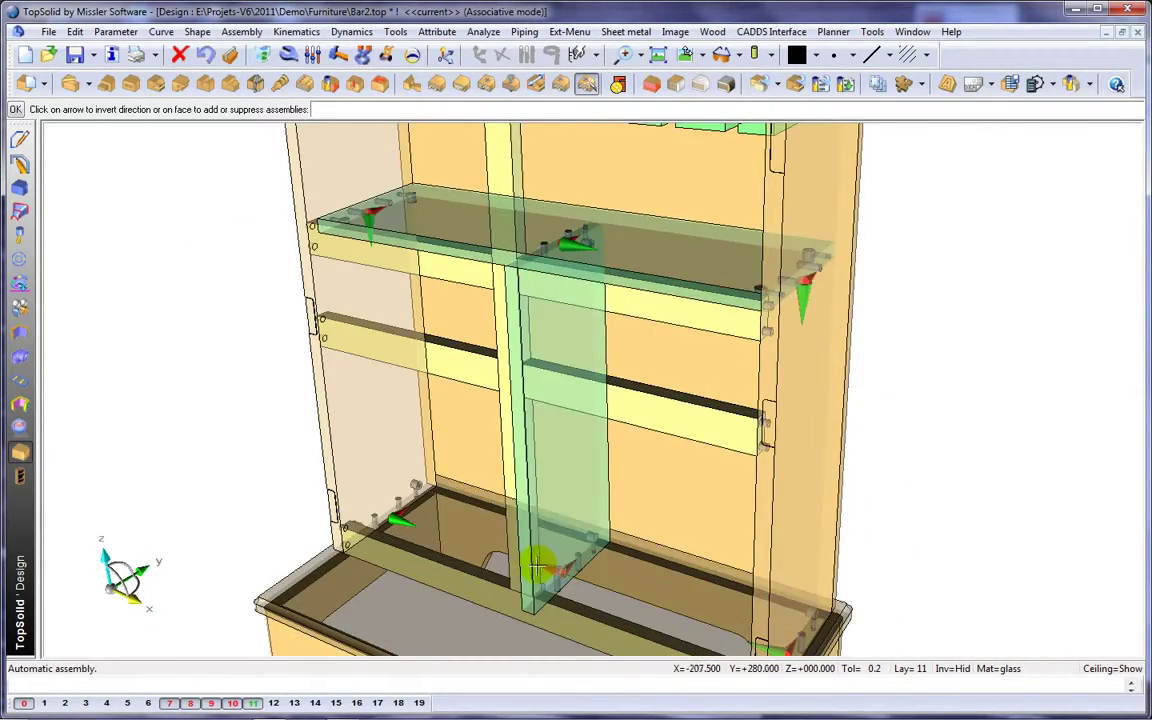
scroll(550, 565, "up", 3)
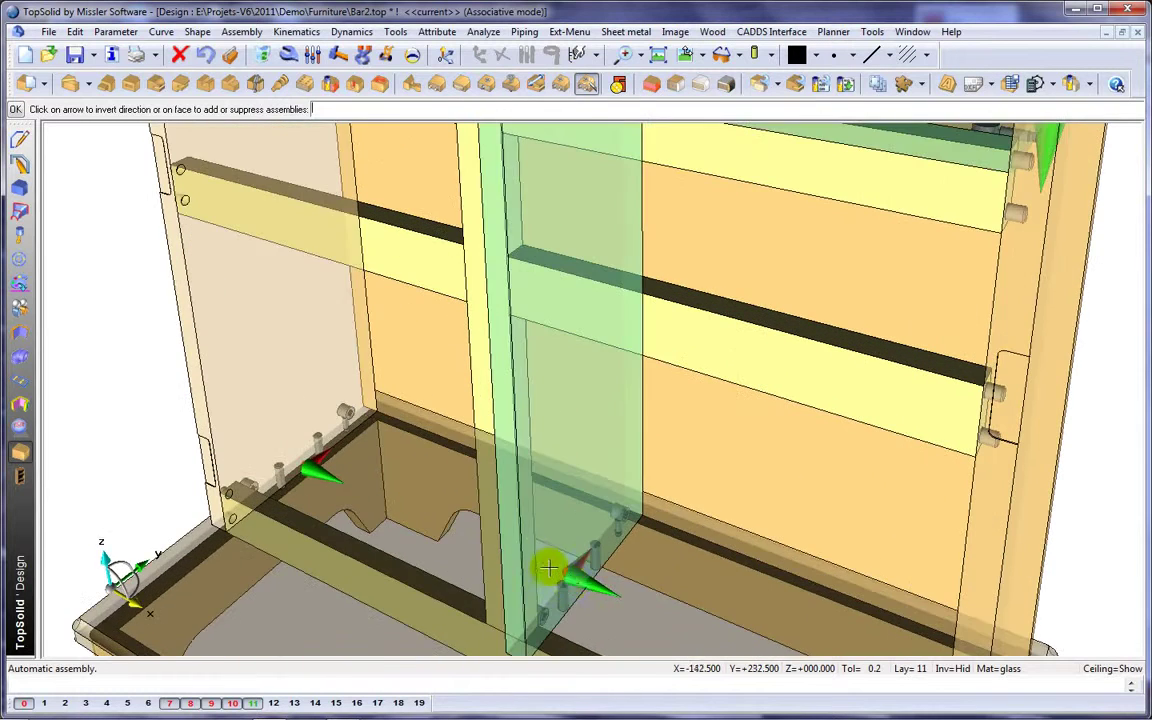
left_click(543, 568)
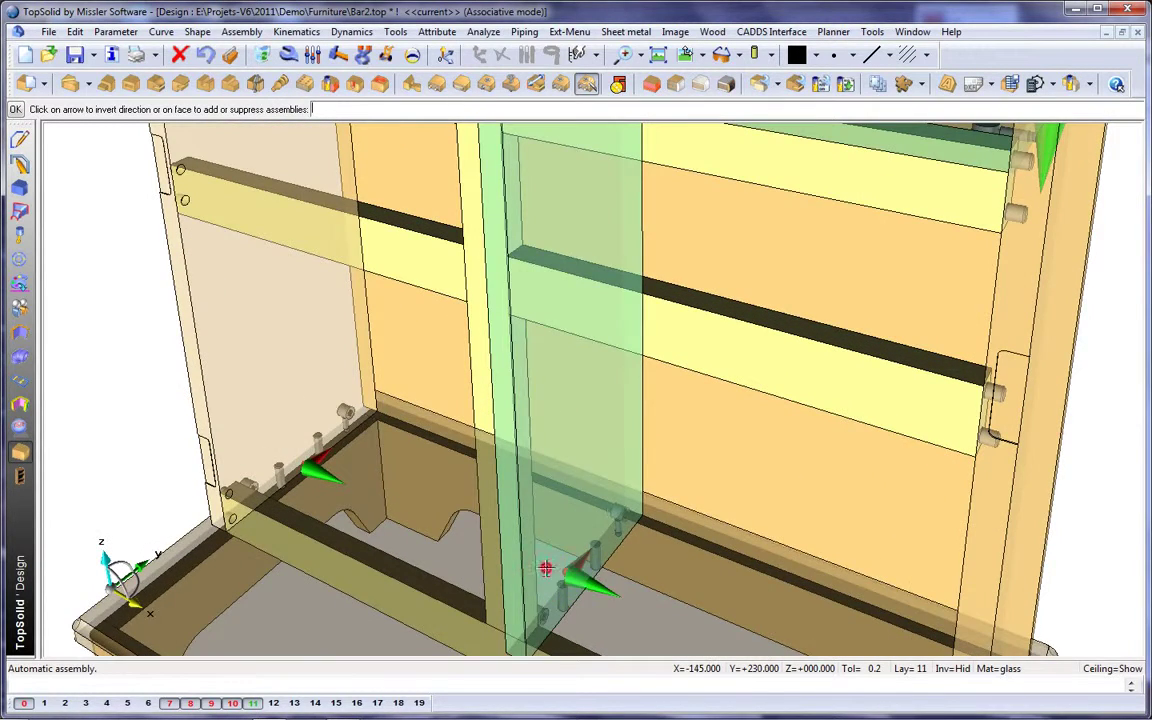
scroll(546, 568, "down", 5)
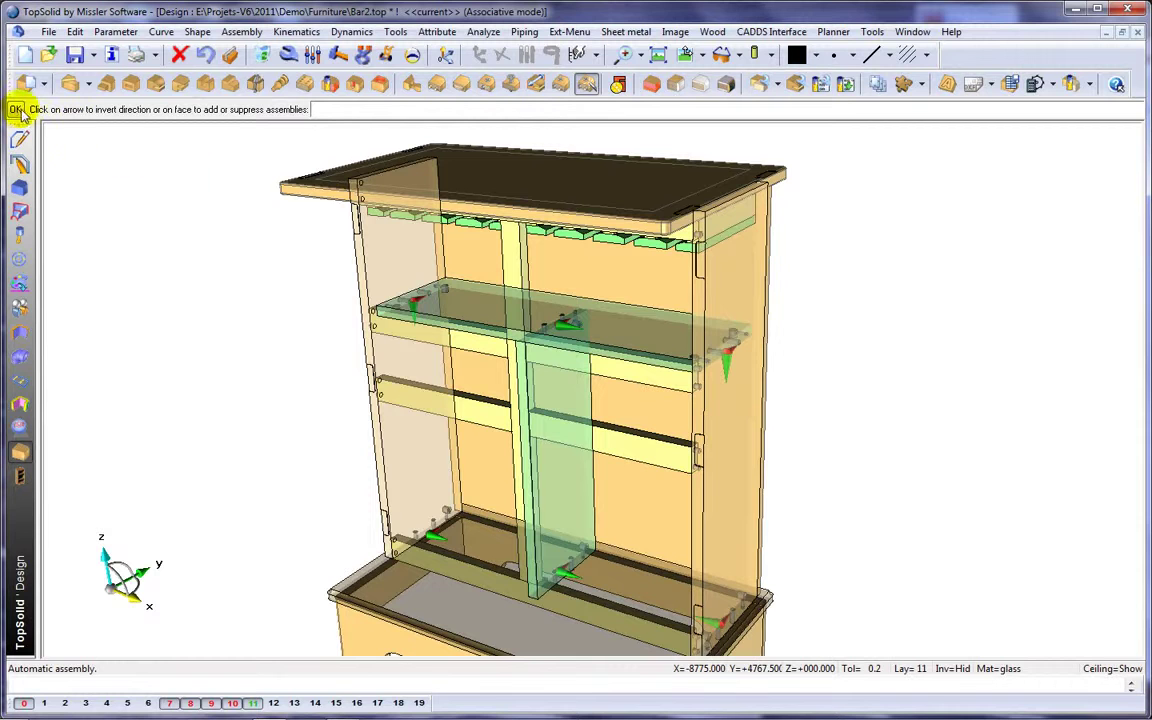
left_click(12, 104)
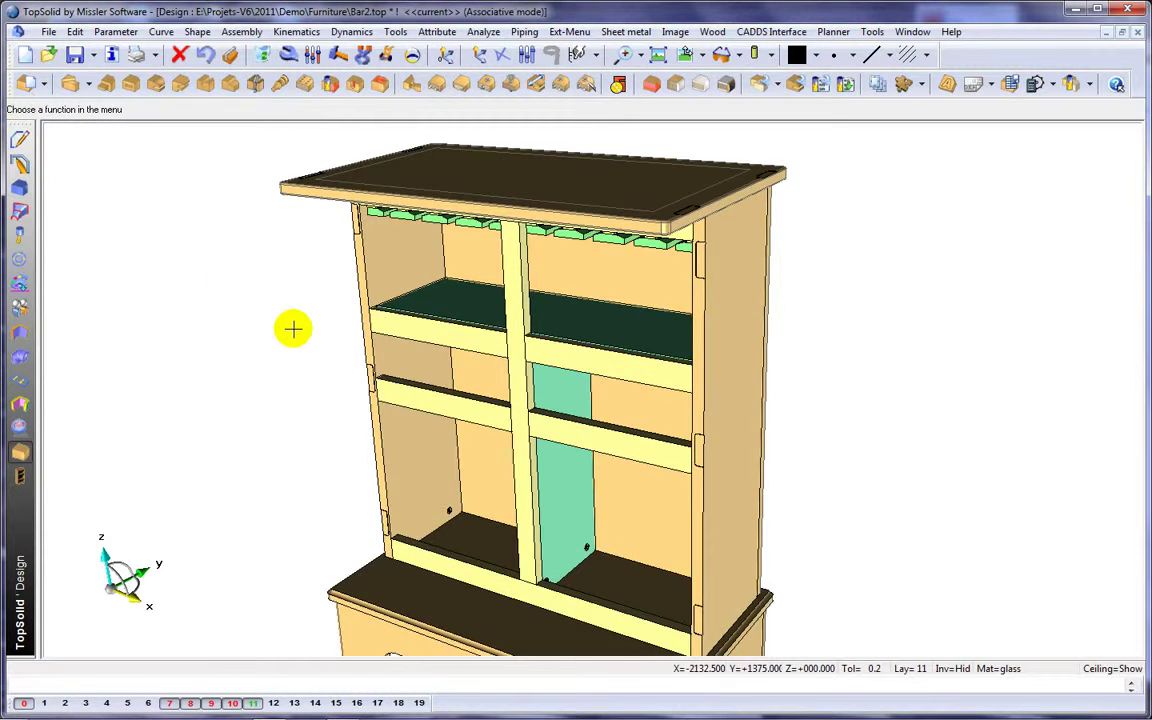
Step: Switch the cabinet's display to realistic wood-textured rendering with visible edges
scroll(280, 310, "down", 2)
left_click(767, 55)
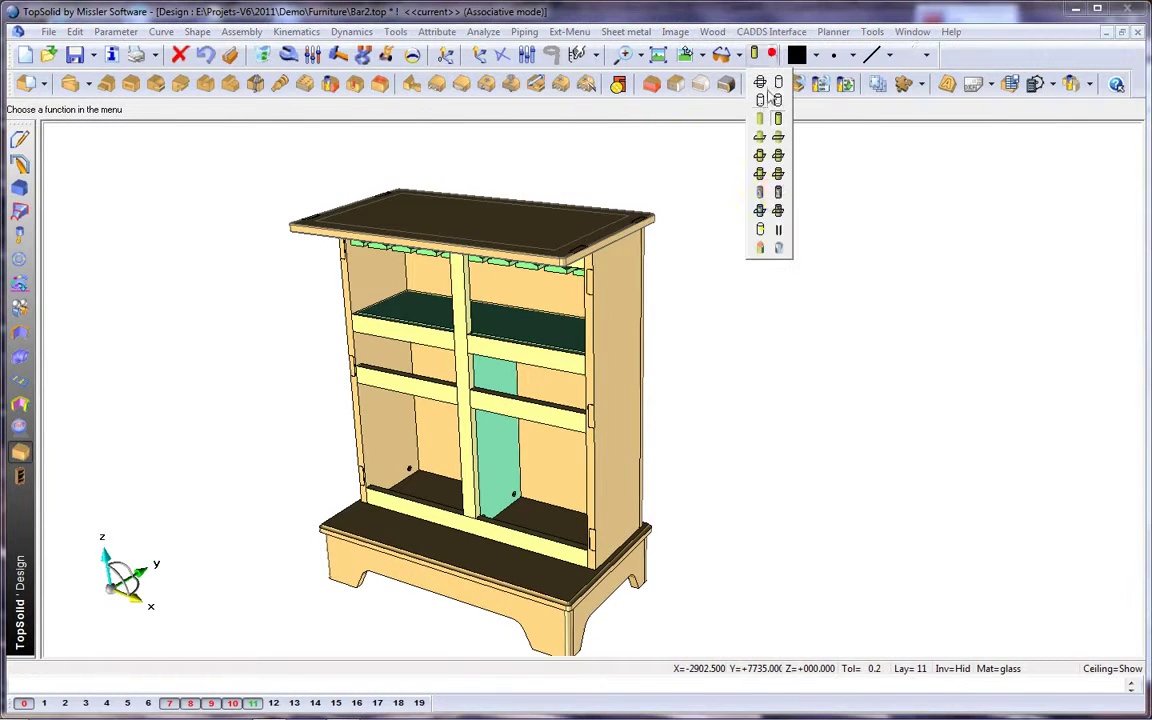
left_click(776, 188)
middle_click_drag(725, 368, 498, 432)
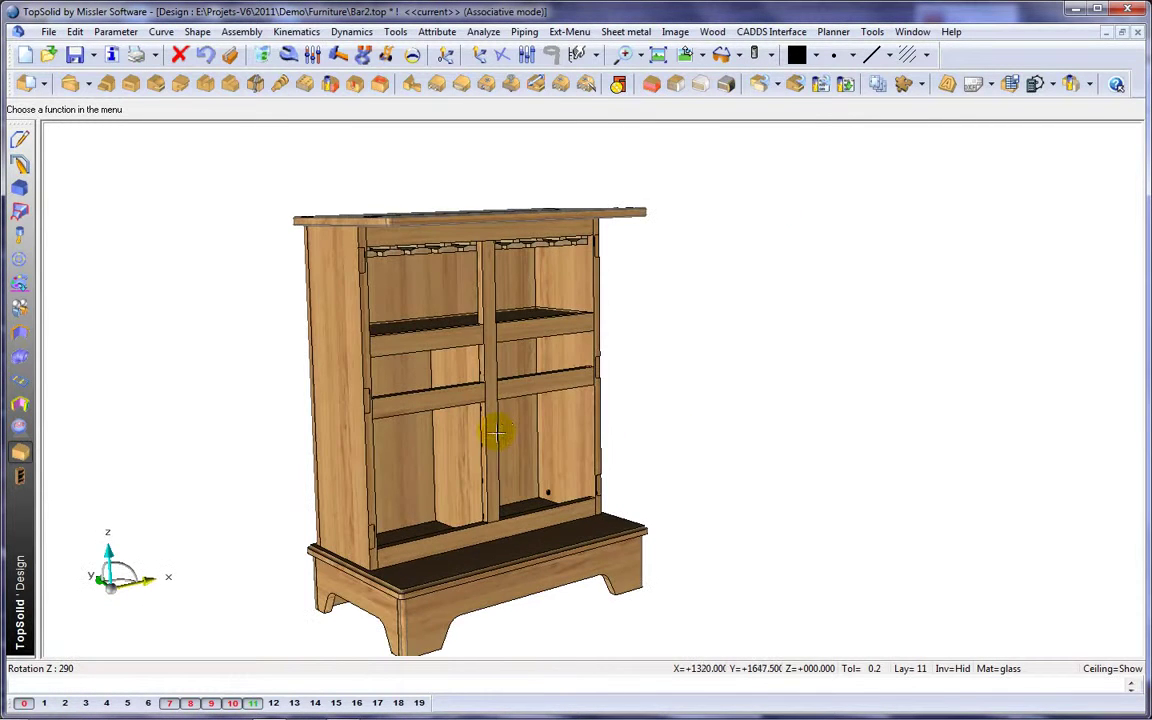
right_click(524, 441)
left_click(557, 451)
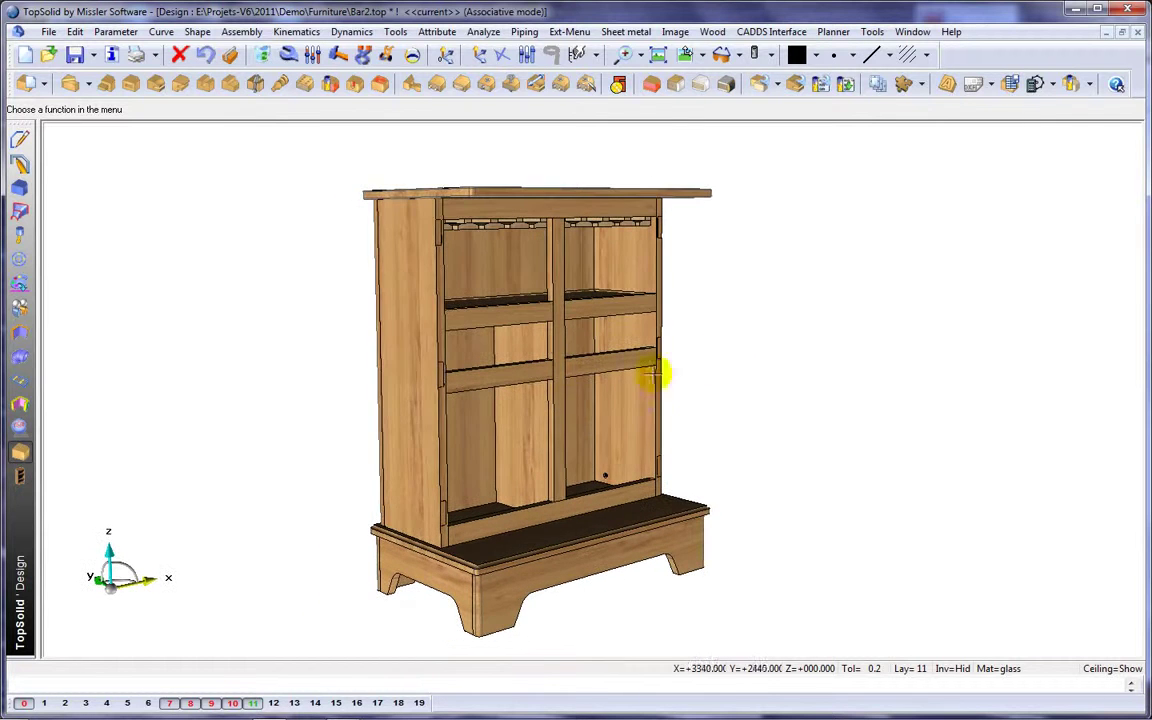
Step: Hide layer 8 to examine the dowels and cams at the shelf, rails and base
left_click(190, 703)
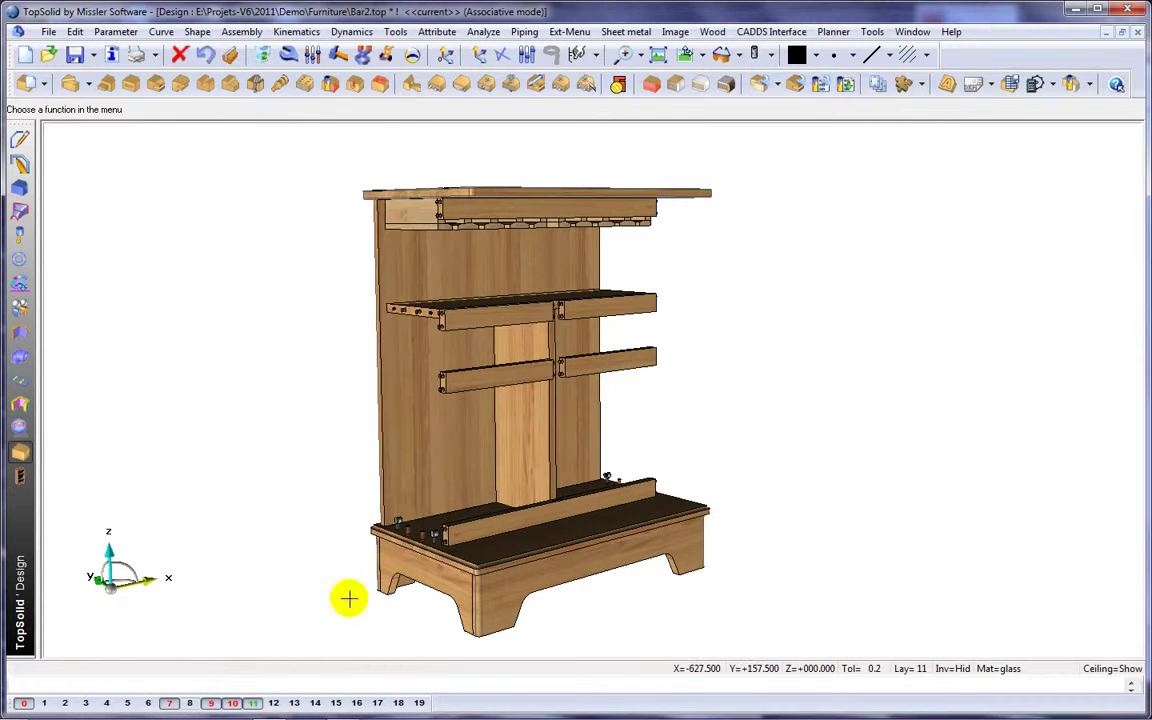
scroll(397, 579, "up", 4)
middle_click_drag(345, 456, 363, 487)
scroll(358, 536, "down", 1)
scroll(358, 537, "down", 1)
scroll(362, 527, "down", 1)
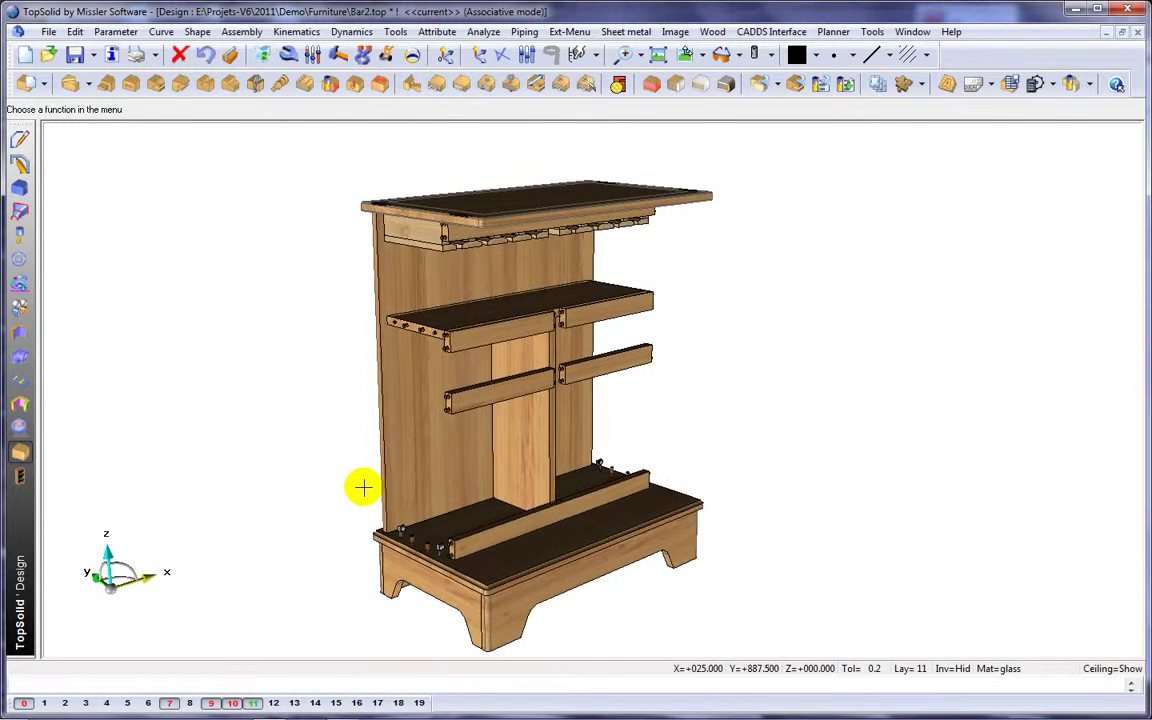
Step: Set the cabinet depth parameter d to 650 mm and examine how the hardware is distributed
left_click(313, 58)
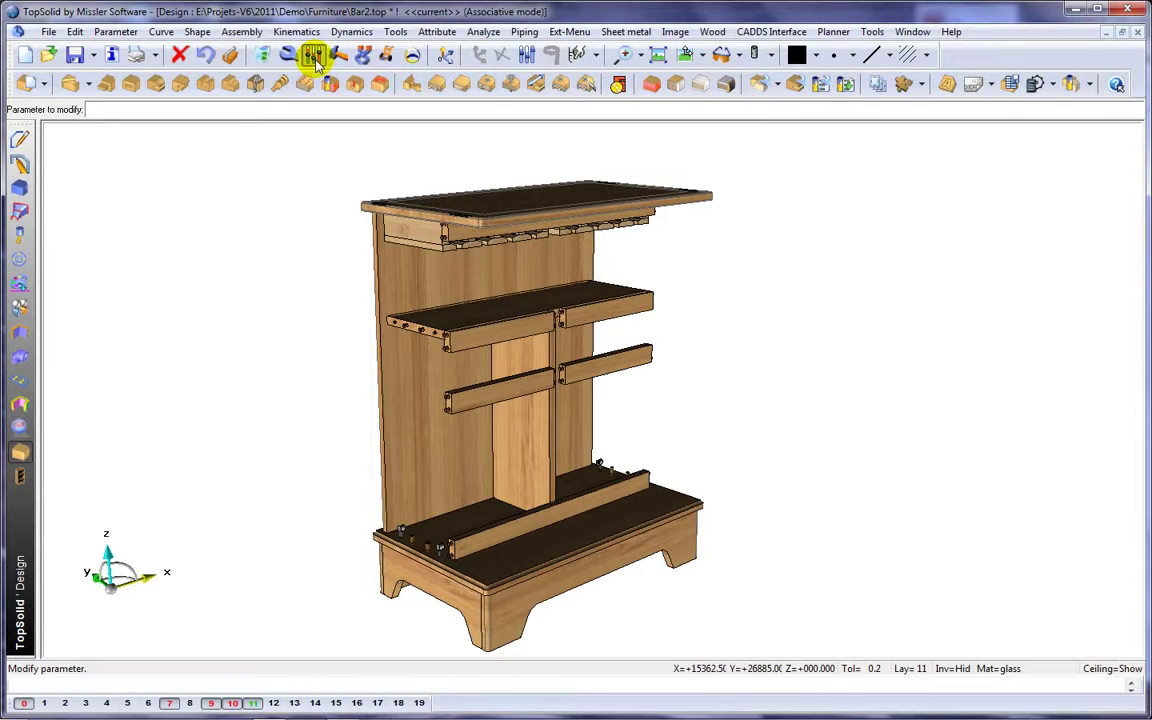
key("Return")
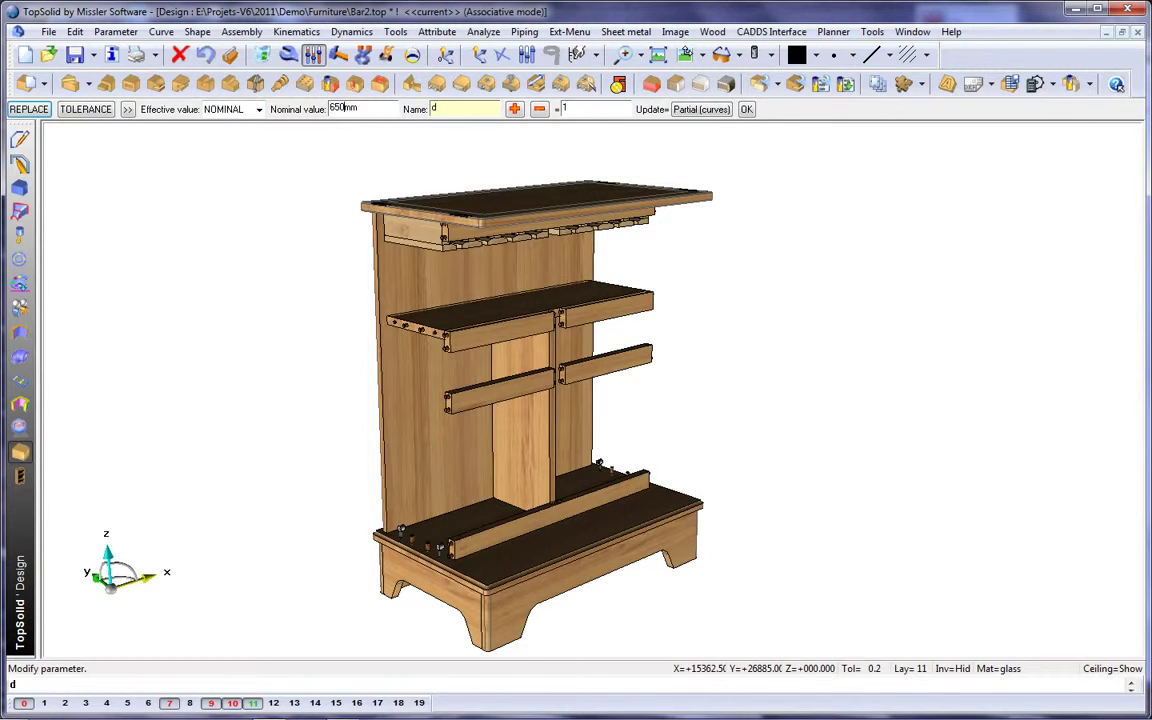
key("Return")
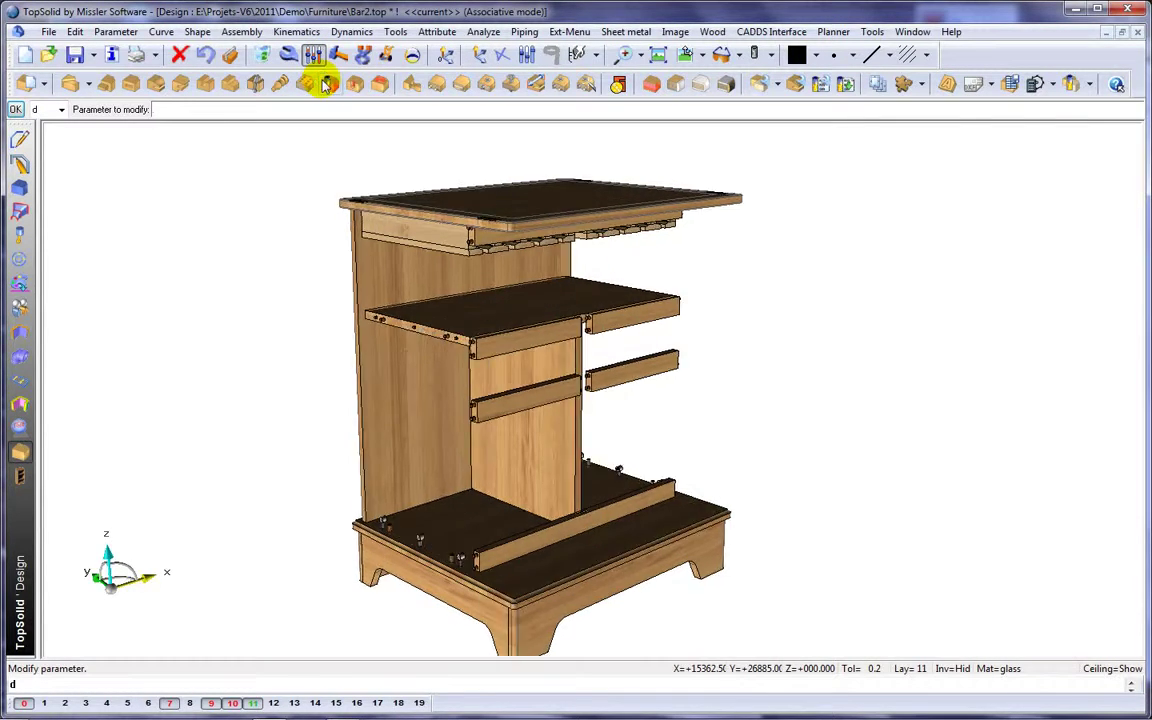
scroll(389, 472, "up", 3)
mouse_move(390, 472)
middle_mouse_down()
mouse_move(391, 415)
mouse_move(396, 467)
middle_mouse_up()
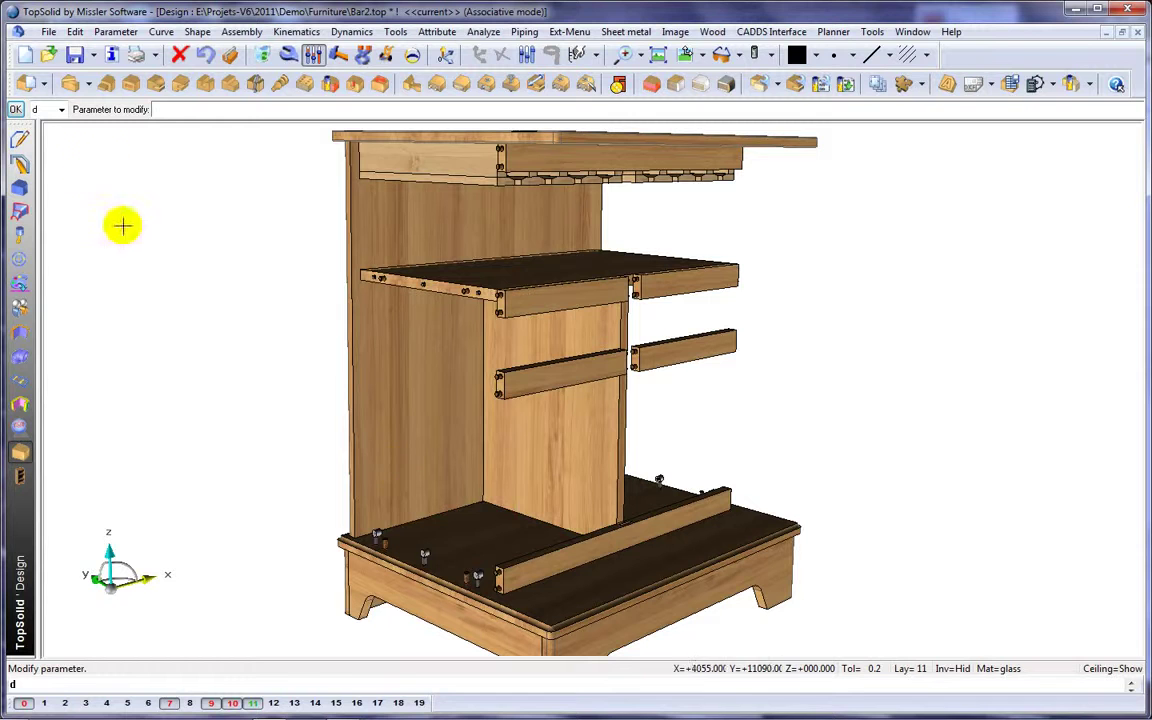
Step: Reduce the cabinet depth parameter d and show layer 8 with the side panels again
left_click(54, 130)
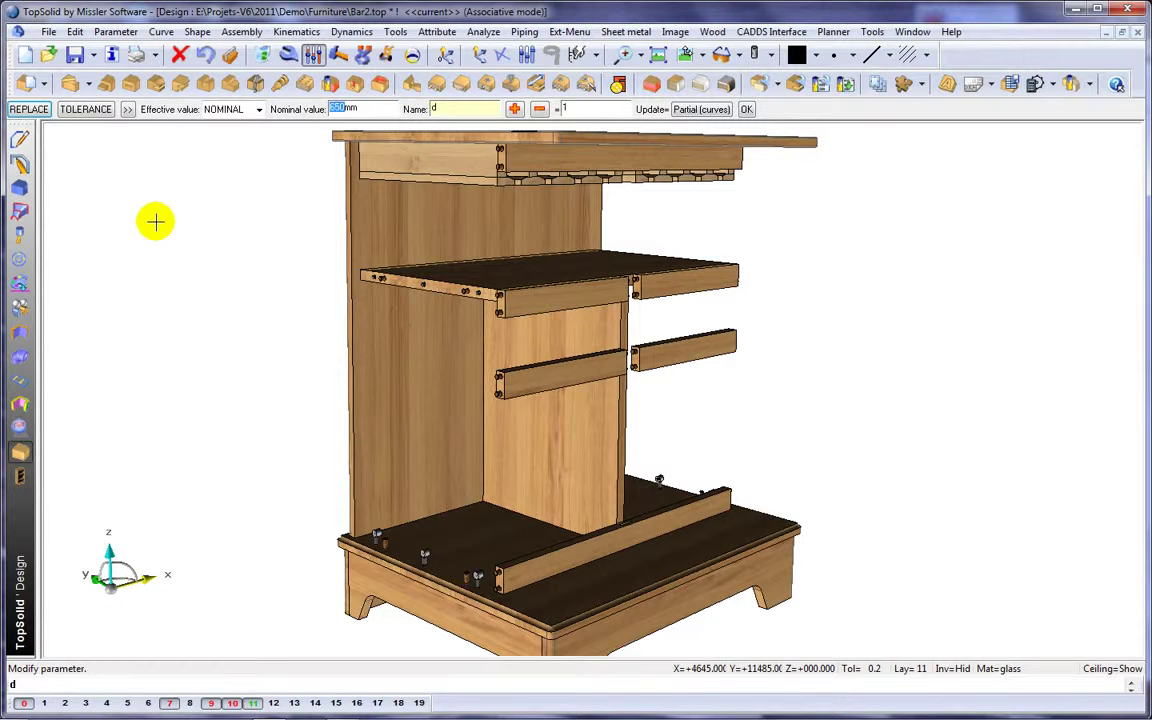
key("Return")
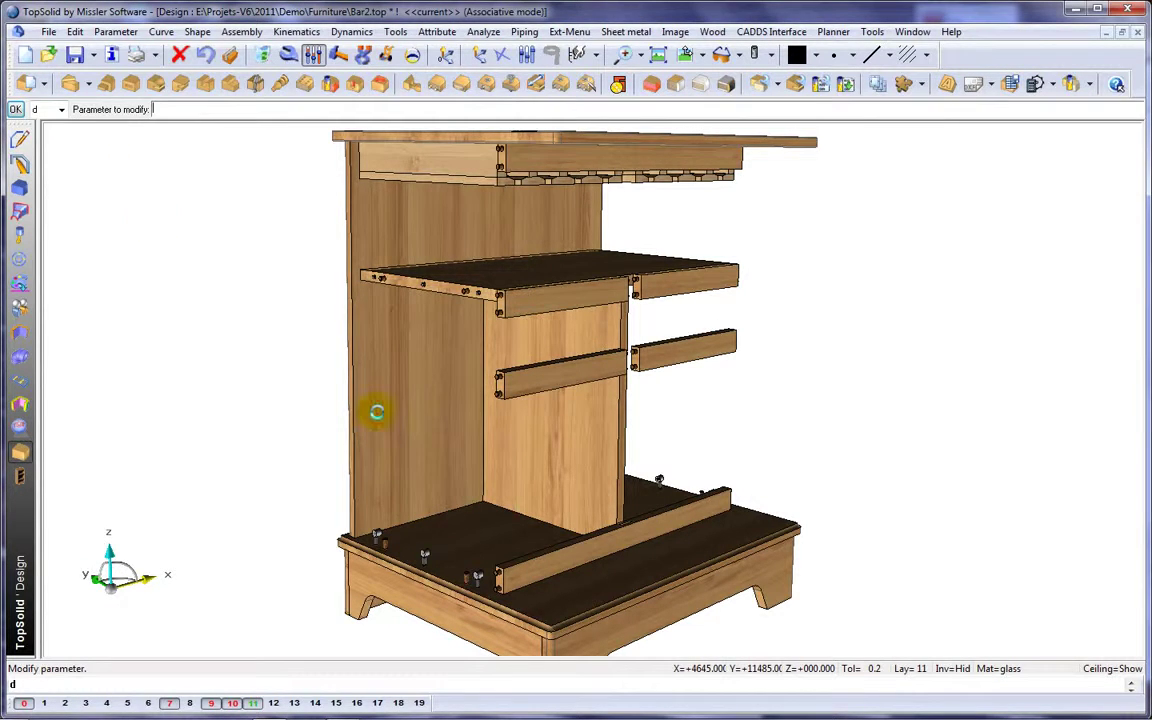
middle_click_drag(378, 411, 325, 376)
left_click(189, 704)
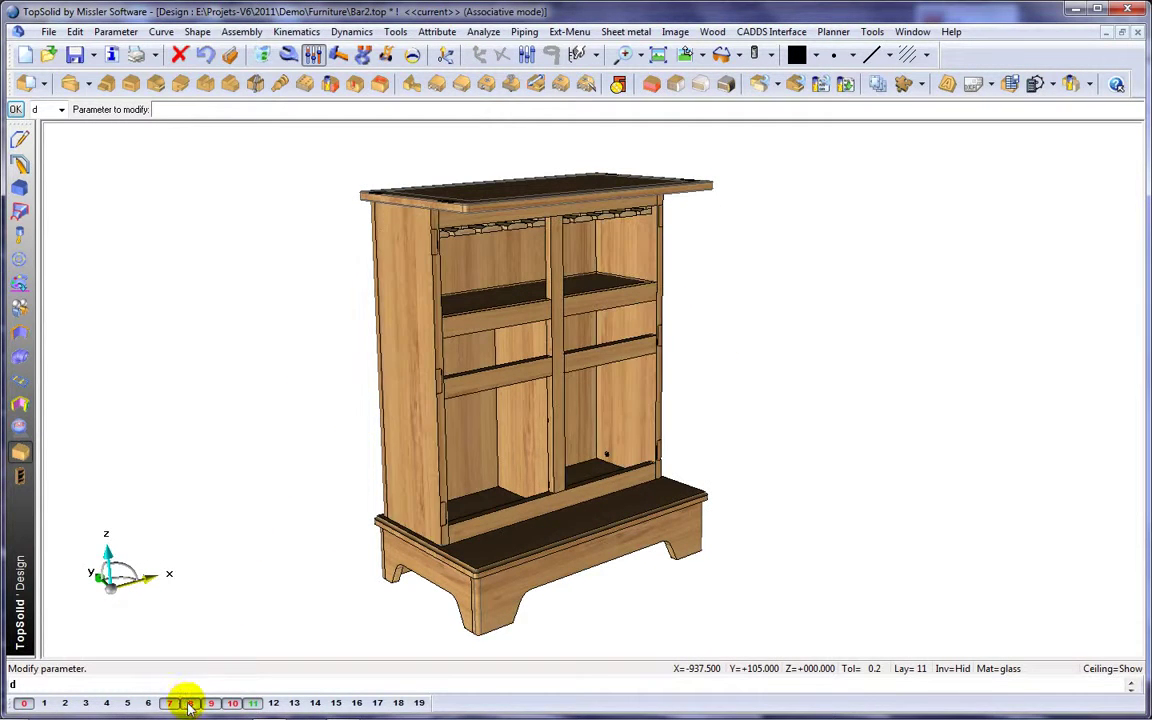
Step: Show layers 3, 4, 5 and 6 to display the doors, drawers, bottles and glasses
left_click(85, 703)
left_click(106, 704)
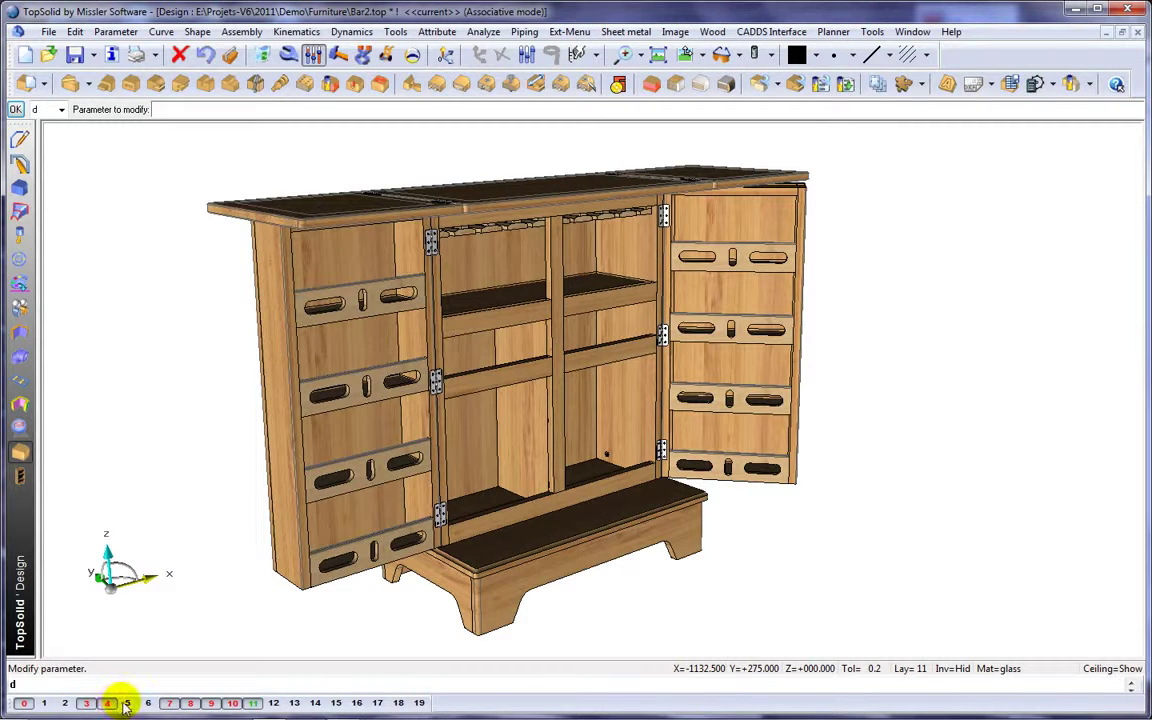
left_click(127, 704)
left_click(148, 703)
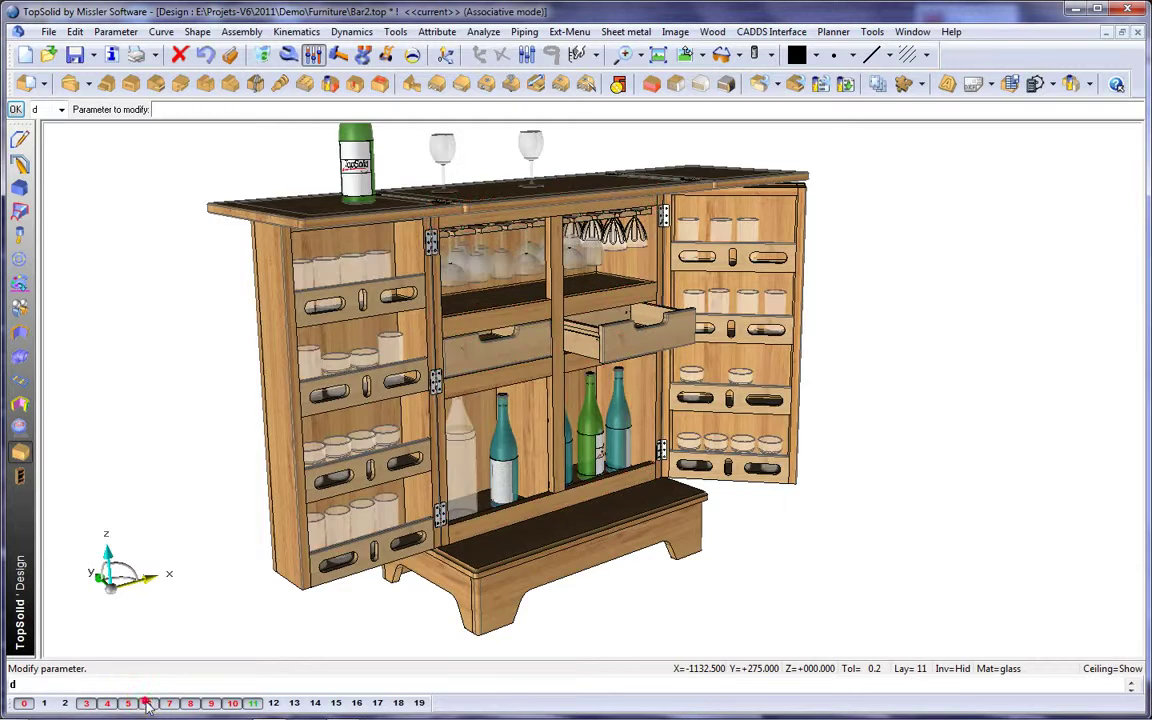
scroll(565, 547, "down", 1)
middle_click_drag(567, 548, 638, 548)
Step: Enter a new nominal value for the depth parameter d and examine the complete cabinet from the front
left_click(61, 110)
left_click(50, 128)
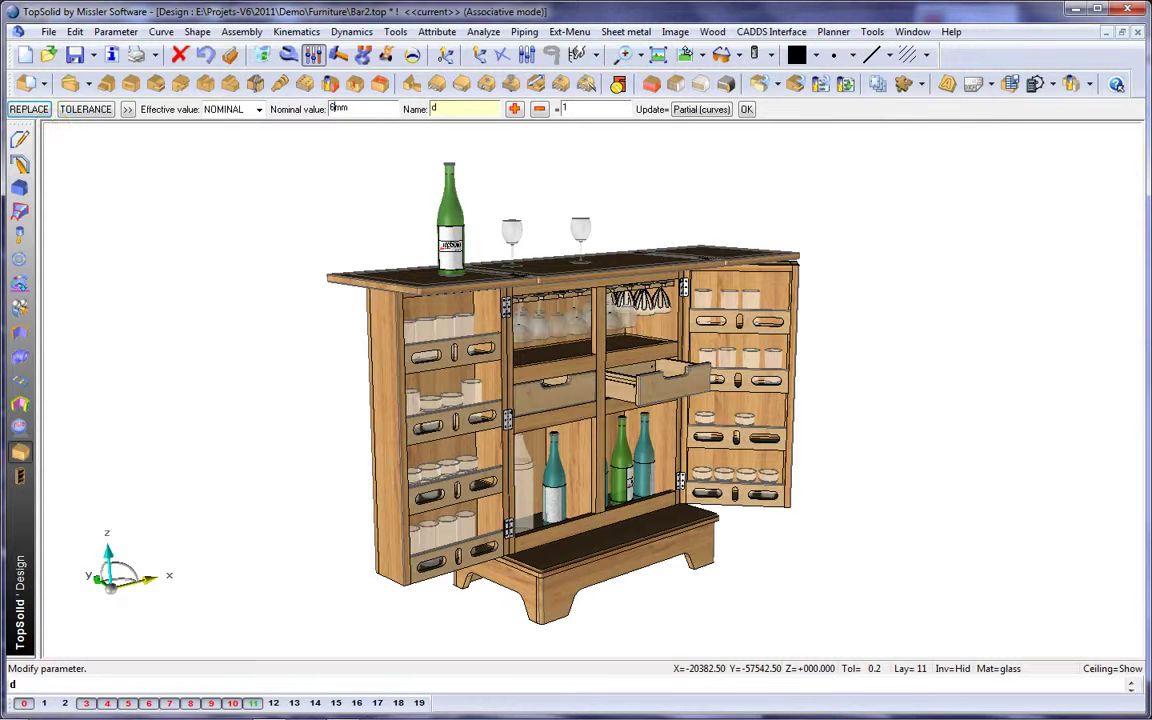
left_click(51, 128)
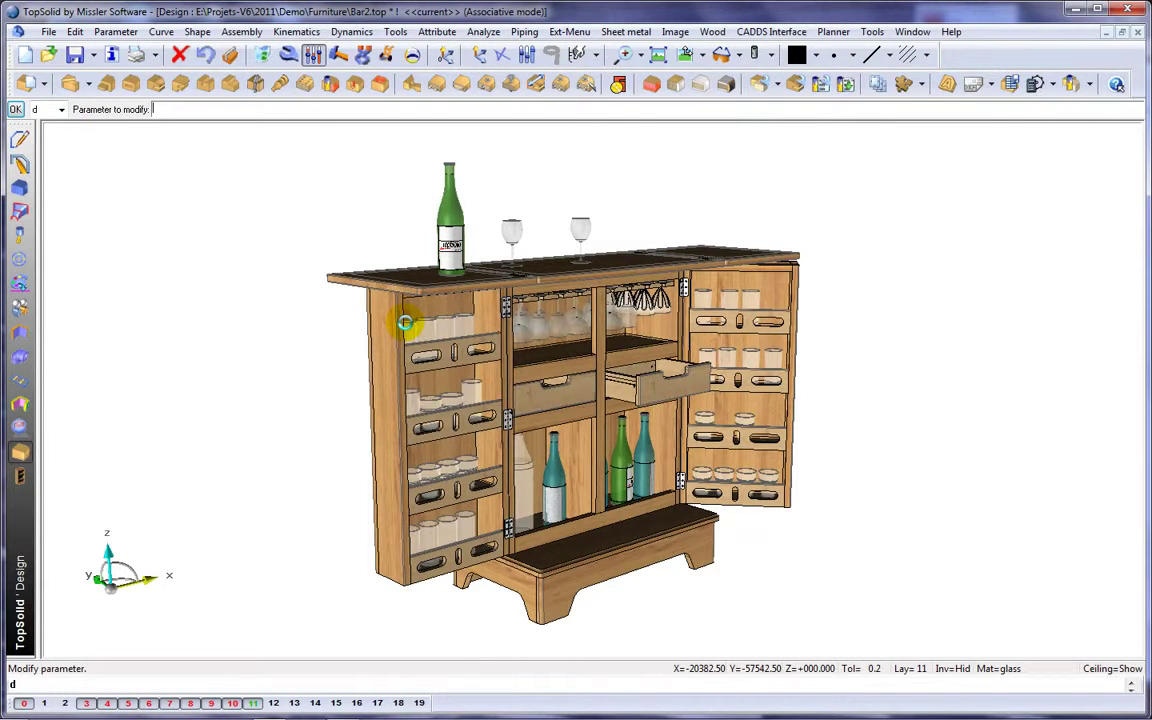
middle_click_drag(404, 322, 341, 323)
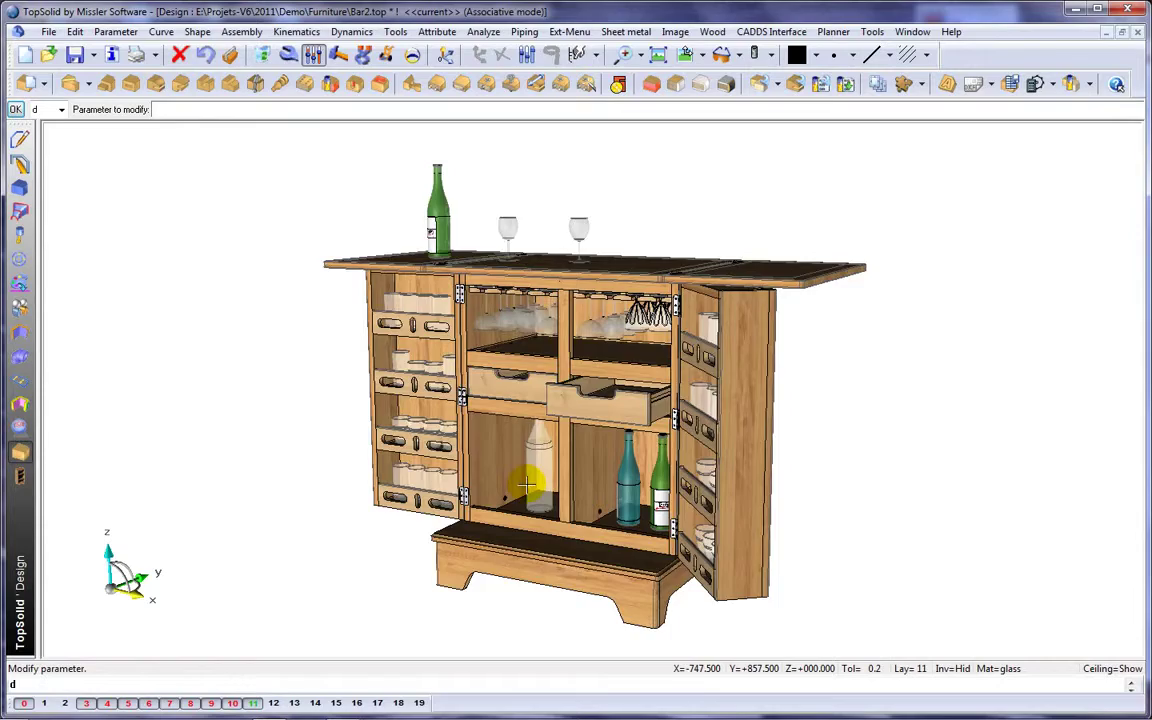
scroll(530, 478, "up", 4)
scroll(537, 468, "down", 3)
scroll(540, 463, "up", 3)
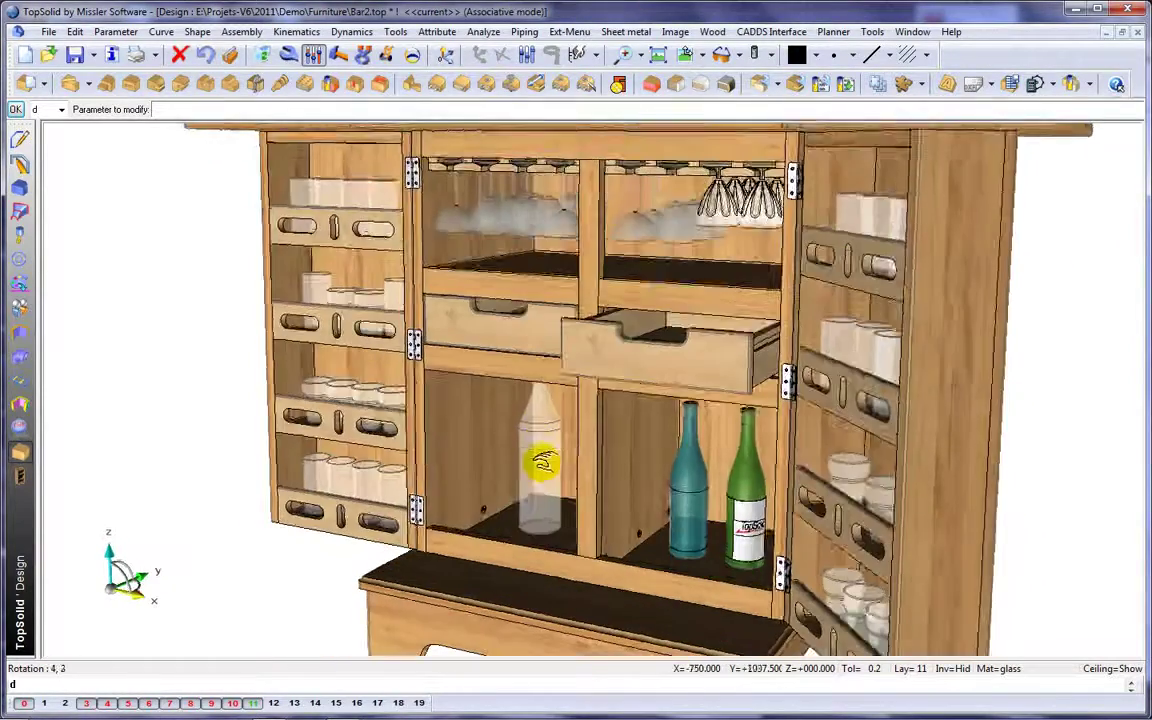
middle_click_drag(541, 462, 530, 468)
scroll(530, 468, "down", 3)
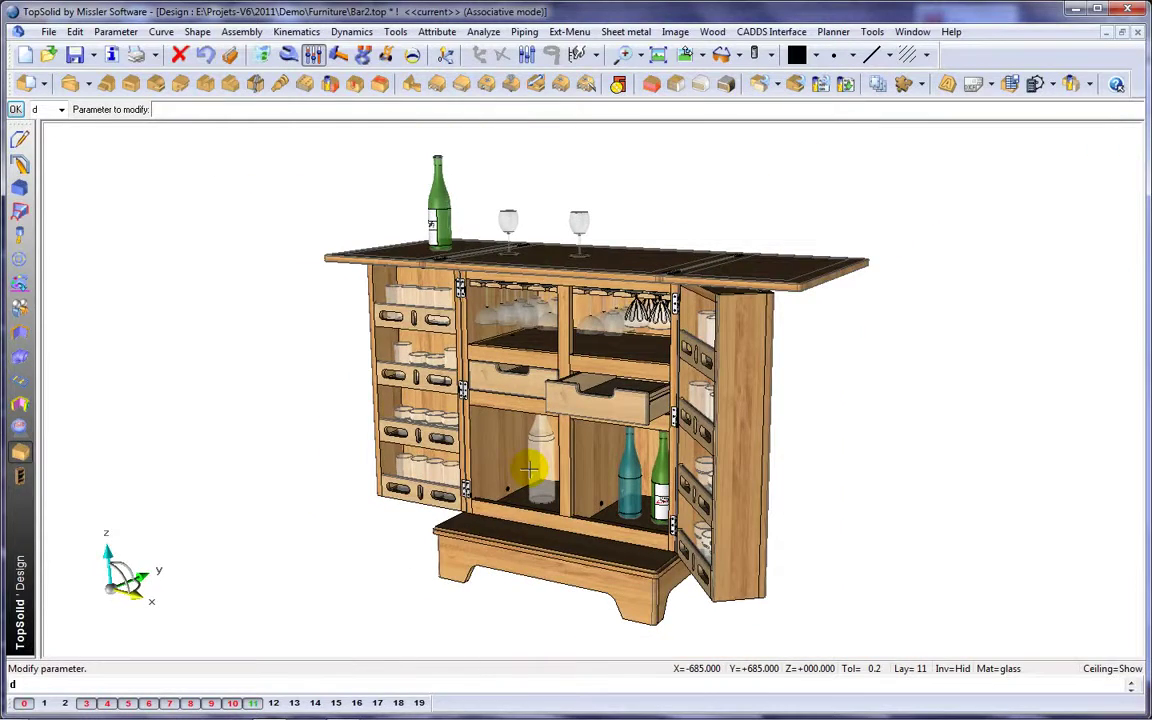